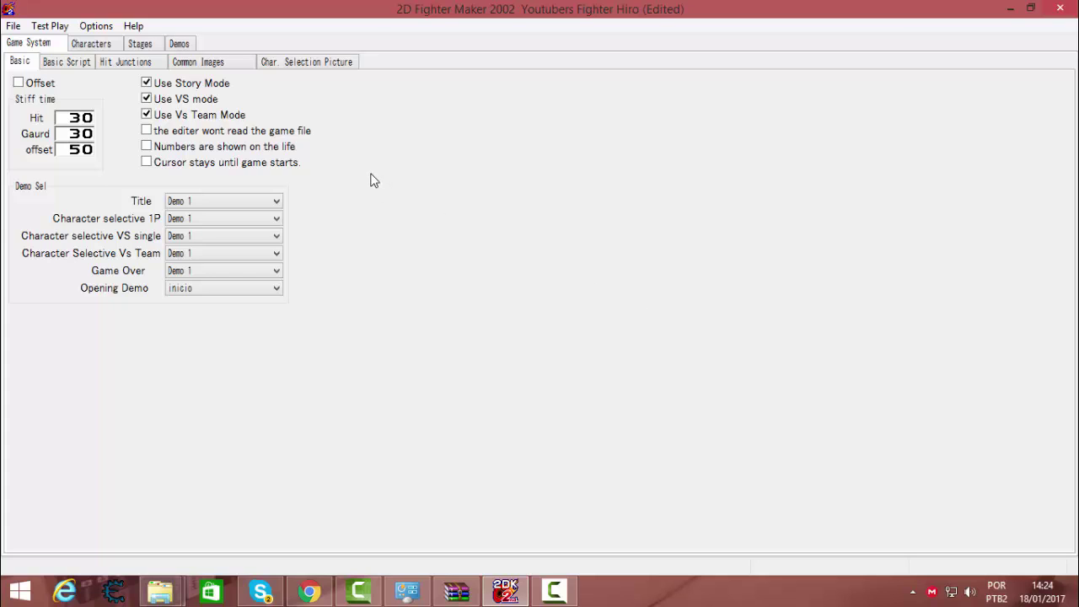
{"action": "left_click", "coordinate": [146, 99]}
{"action": "left_click", "coordinate": [86, 28]}
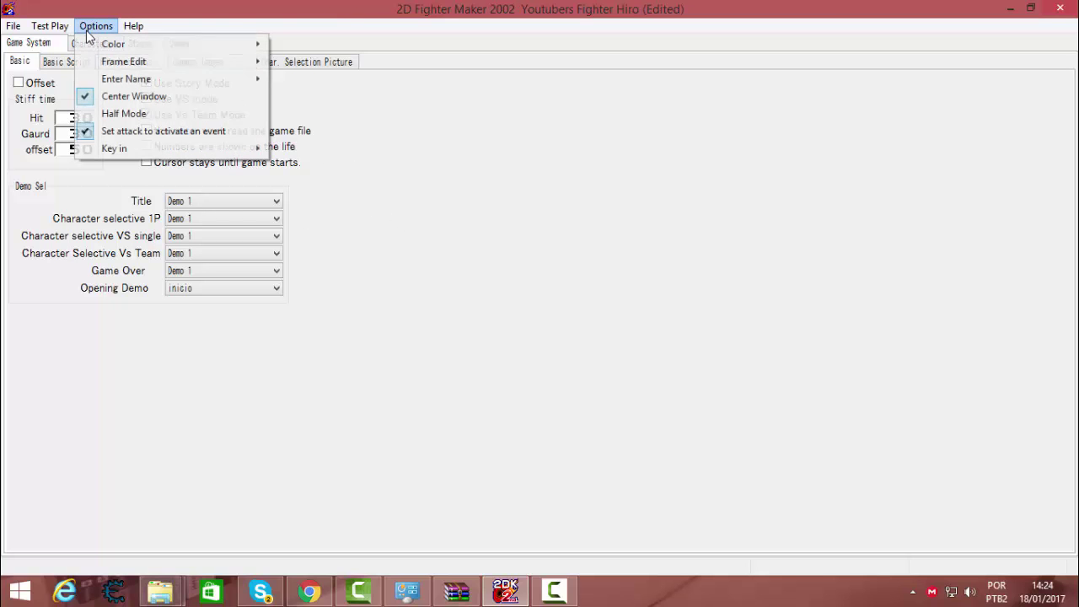
{"action": "left_click", "coordinate": [258, 109]}
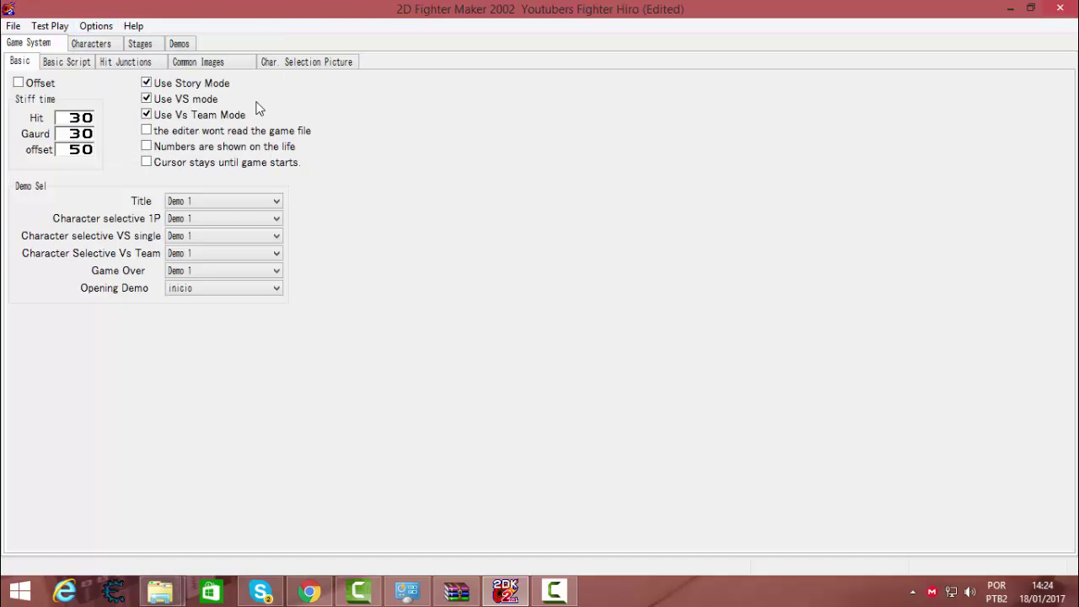
Launch a test game starting from battle on the floresta background, with the game time raised to its maximum.
{"action": "left_click", "coordinate": [40, 26]}
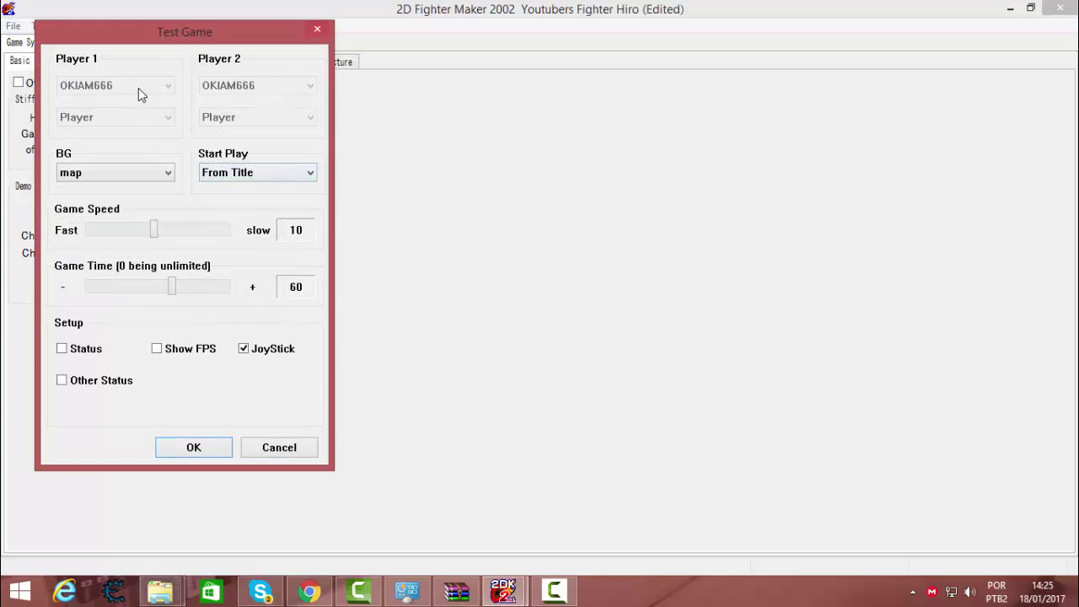
{"action": "left_click", "coordinate": [167, 175]}
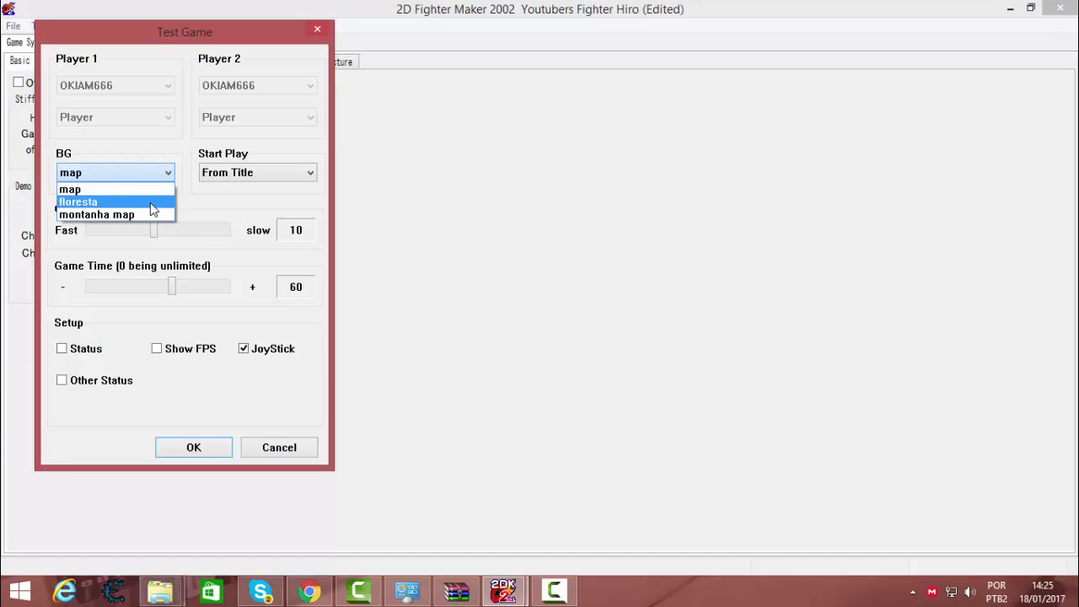
{"action": "left_click", "coordinate": [152, 204]}
{"action": "left_click", "coordinate": [274, 176]}
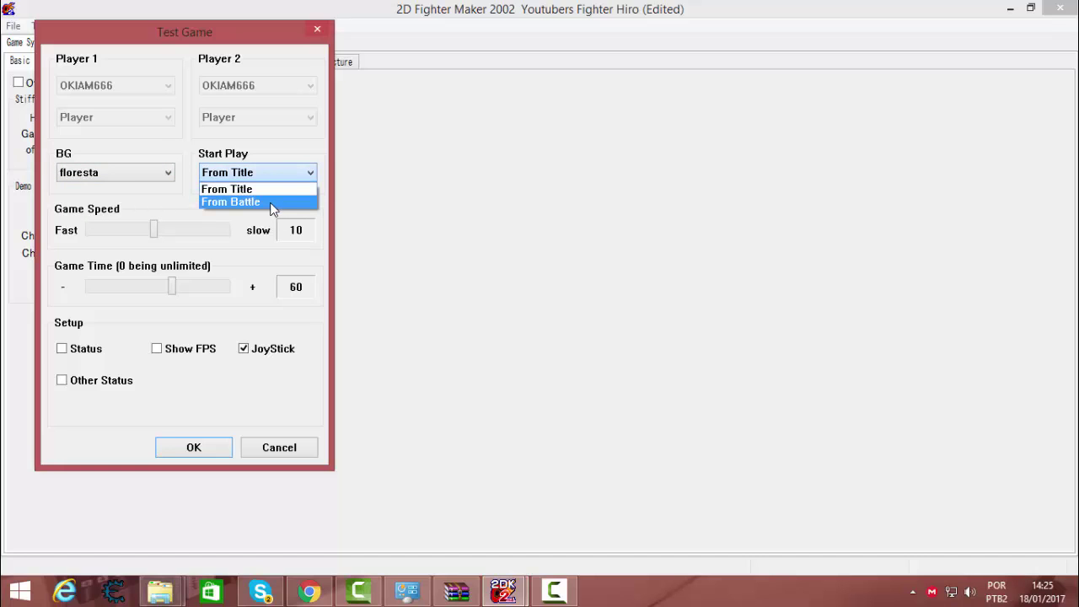
{"action": "left_click", "coordinate": [270, 202]}
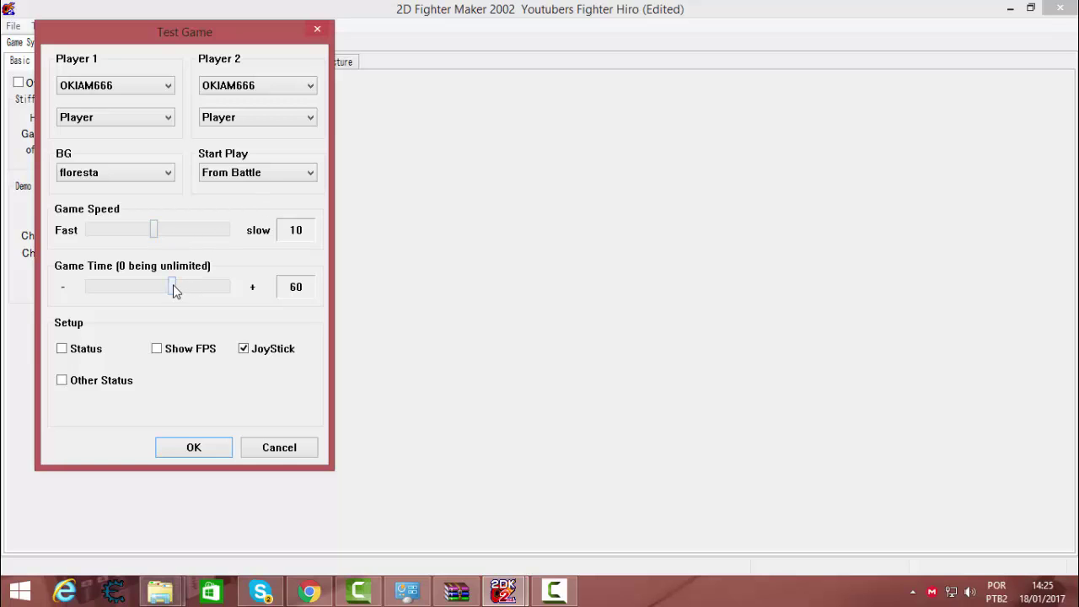
{"action": "left_click_drag", "start_coordinate": [174, 286], "coordinate": [228, 287]}
{"action": "left_click", "coordinate": [188, 451]}
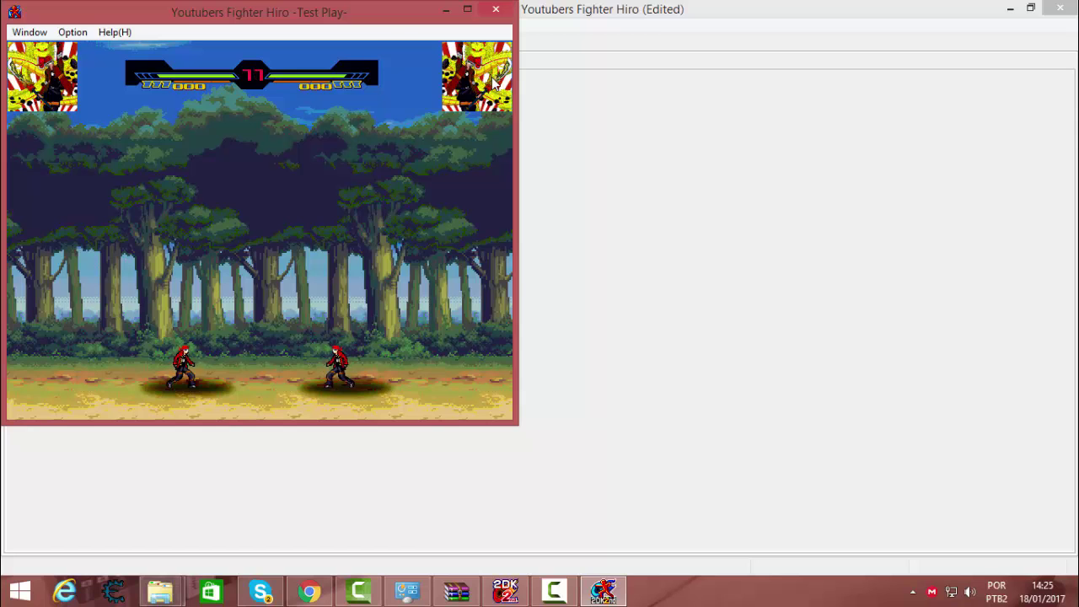
In the test game's keyboard settings, assign Player 1's up, right, down and left movement to W, D, S and A.
{"action": "left_click", "coordinate": [72, 32]}
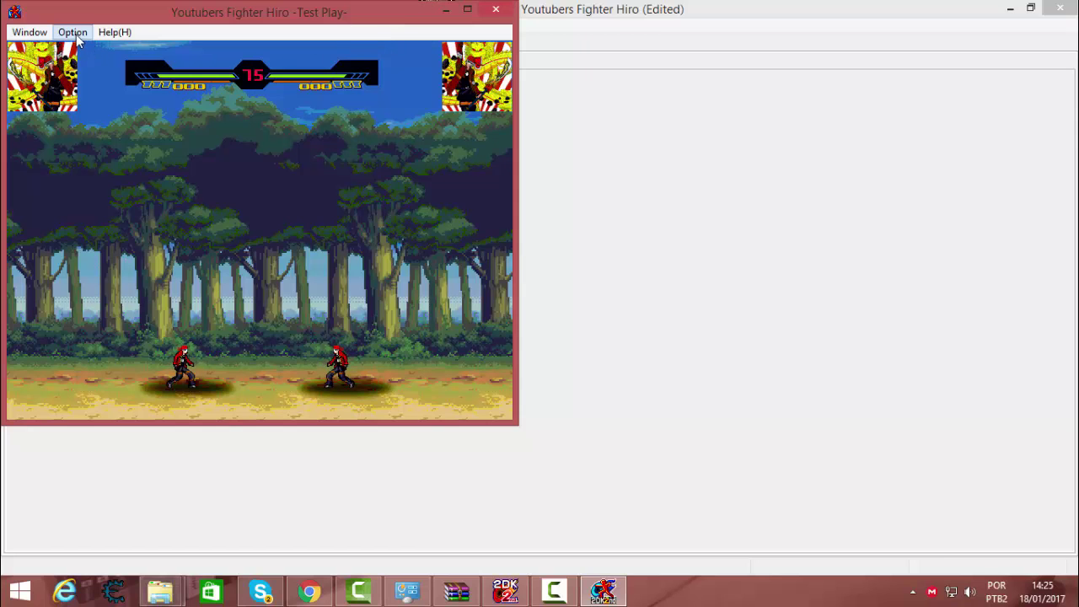
{"action": "left_click", "coordinate": [114, 66]}
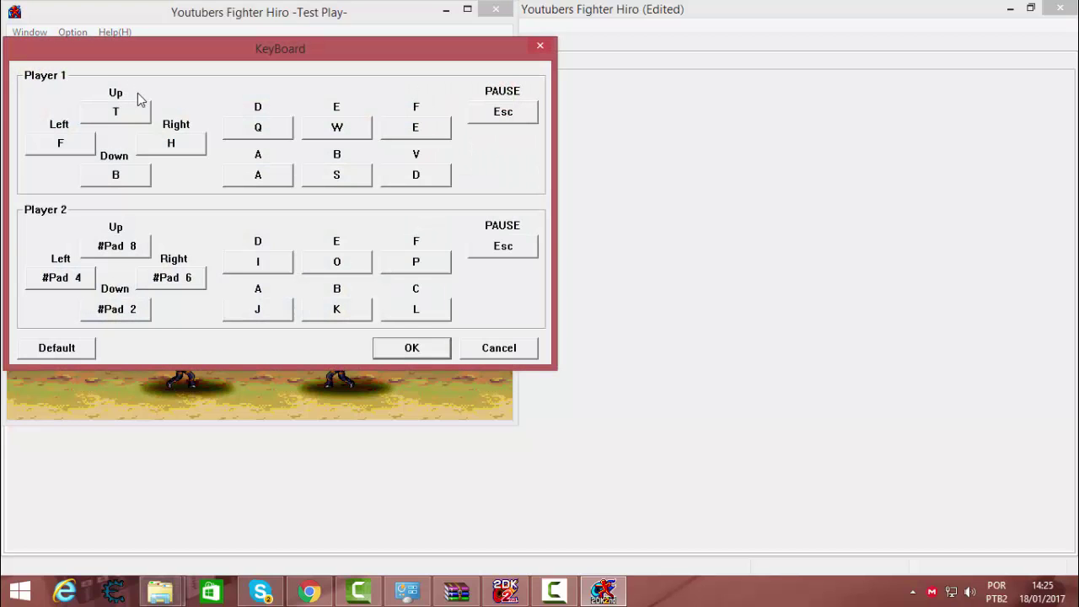
{"action": "left_click", "coordinate": [116, 112]}
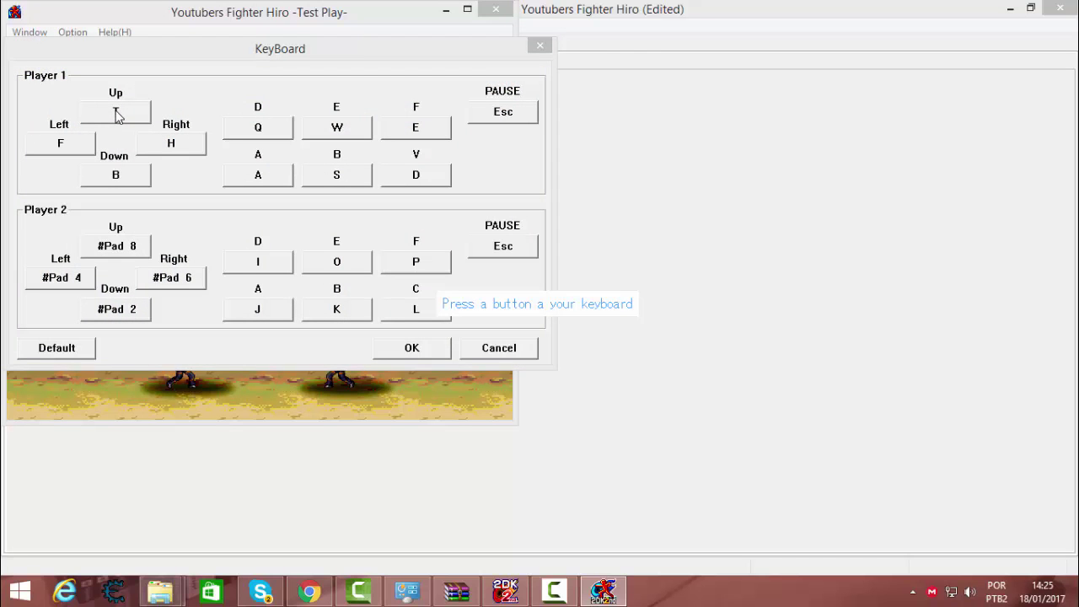
{"action": "key", "text": "w"}
{"action": "left_click", "coordinate": [171, 150]}
{"action": "key", "text": "d"}
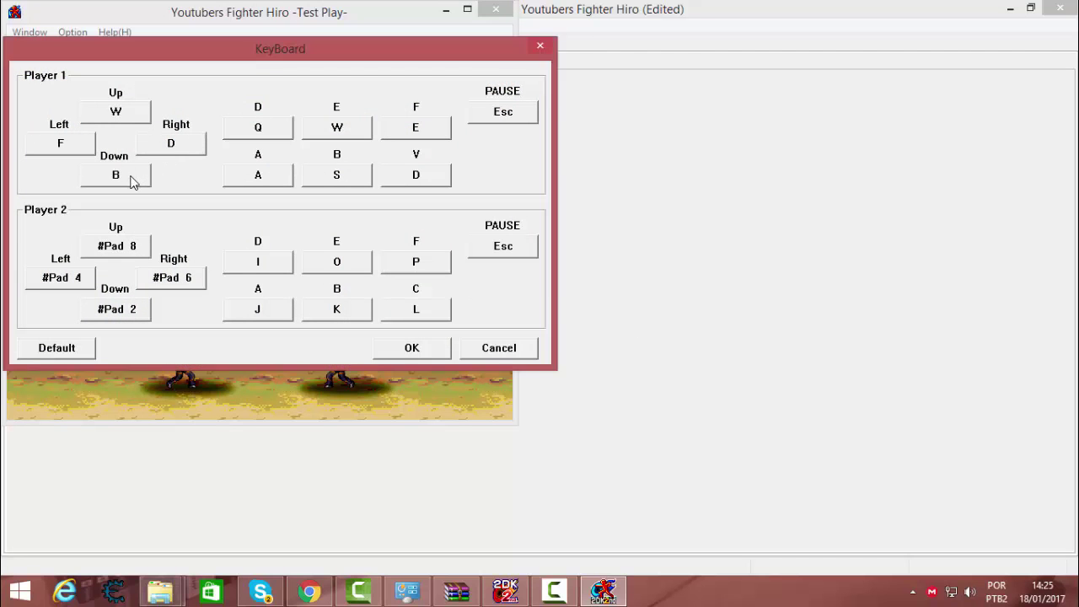
{"action": "left_click", "coordinate": [131, 180]}
{"action": "key", "text": "s"}
{"action": "left_click", "coordinate": [77, 145]}
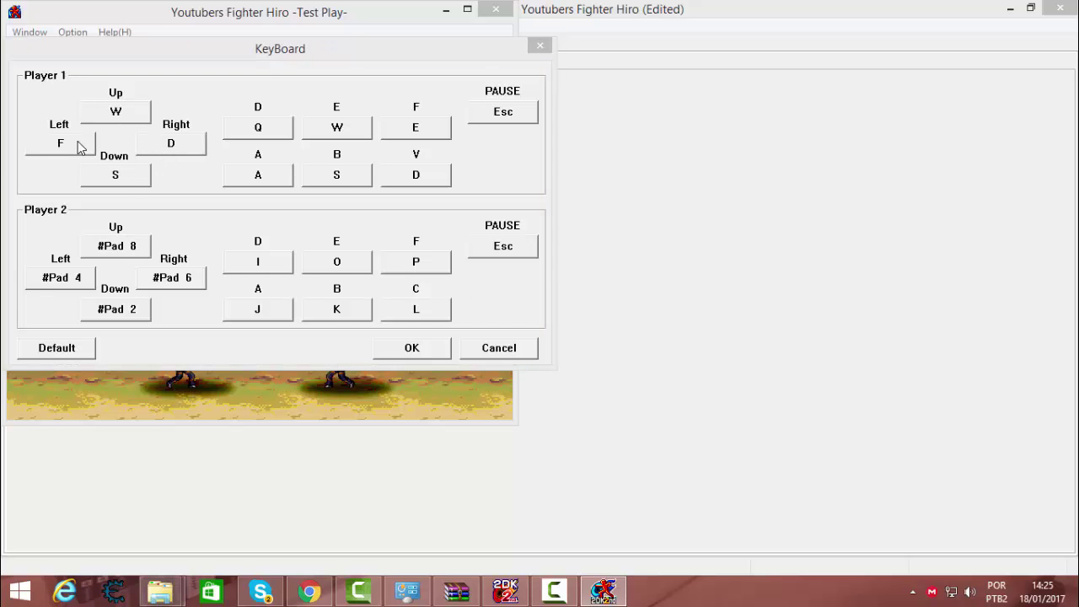
Assign Player 1's attack buttons D, E and F to the I, O and P keys, and A, B and V to J, K and L.
{"action": "left_click", "coordinate": [282, 135]}
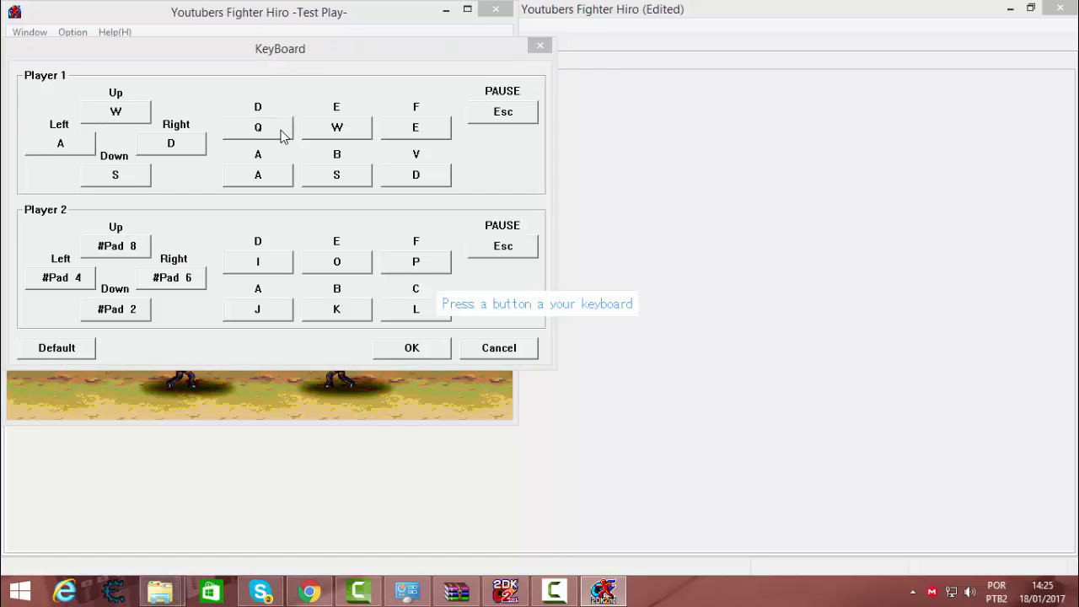
{"action": "key", "text": "q"}
{"action": "left_click", "coordinate": [267, 135]}
{"action": "key", "text": "i"}
{"action": "left_click", "coordinate": [271, 173]}
{"action": "key", "text": "j"}
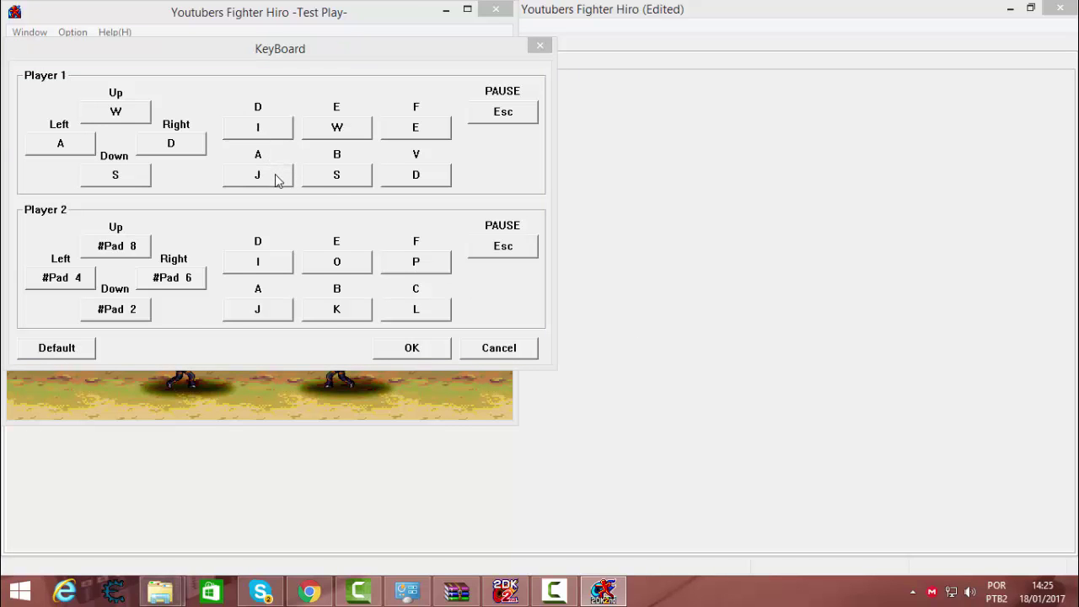
{"action": "left_click", "coordinate": [337, 177]}
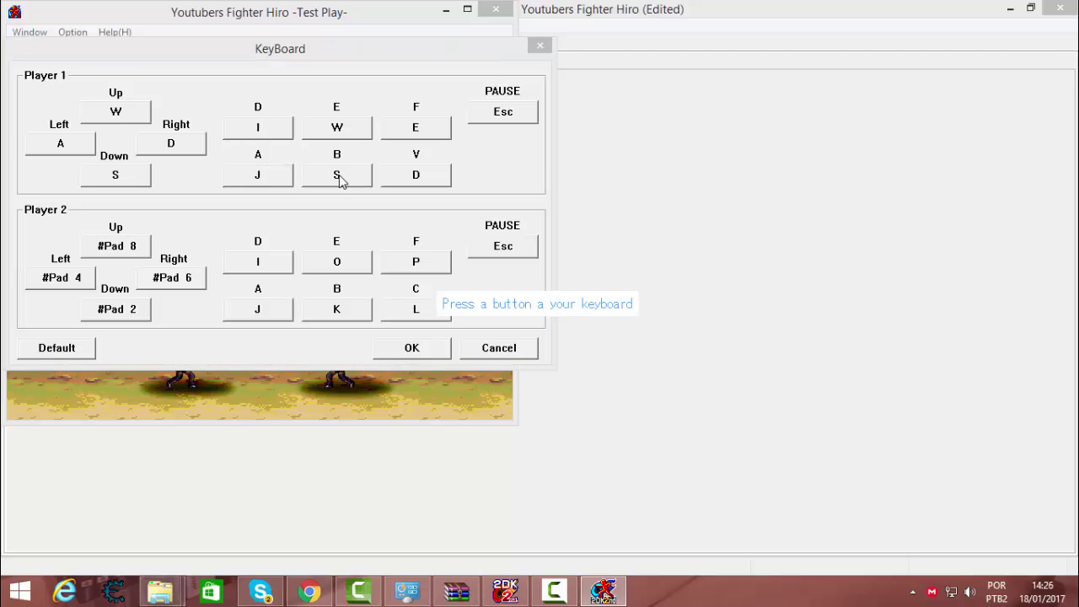
{"action": "key", "text": "k"}
{"action": "left_click", "coordinate": [338, 132]}
{"action": "key", "text": "o"}
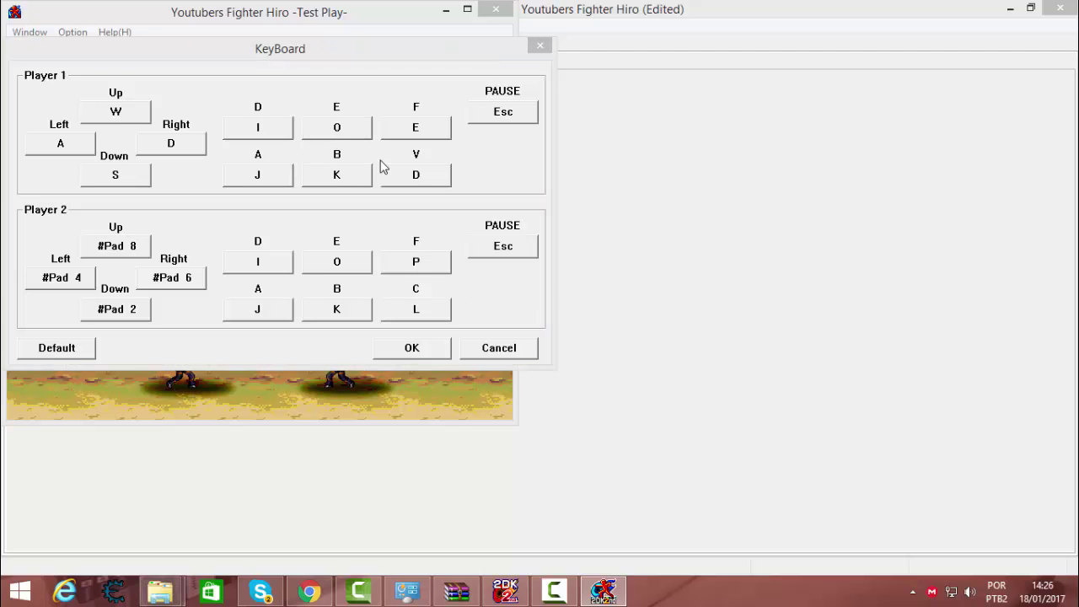
{"action": "left_click", "coordinate": [405, 180]}
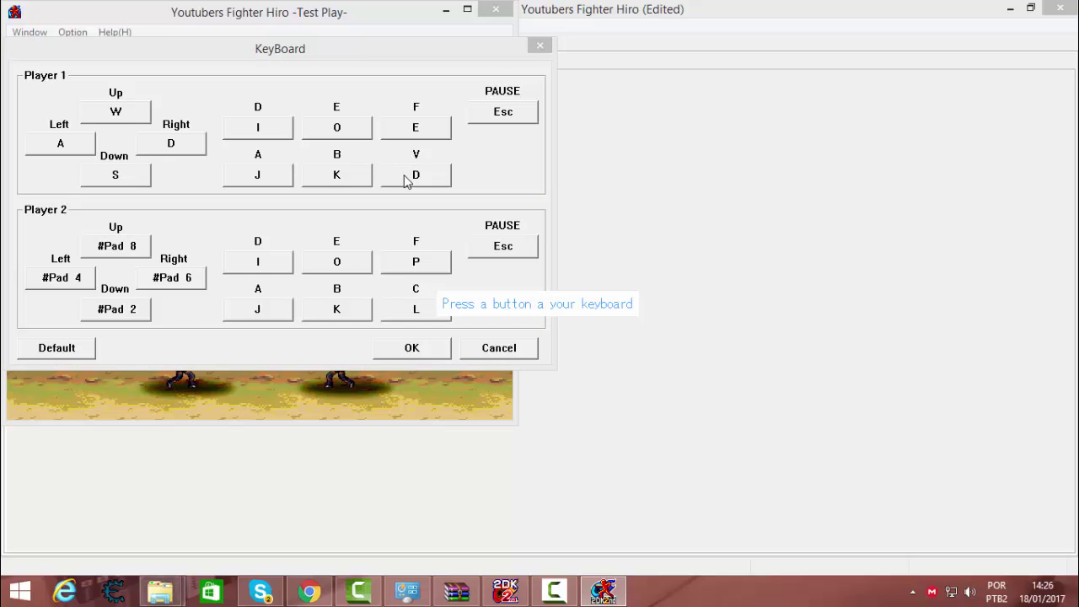
{"action": "key", "text": "l"}
{"action": "left_click", "coordinate": [420, 133]}
{"action": "key", "text": "p"}
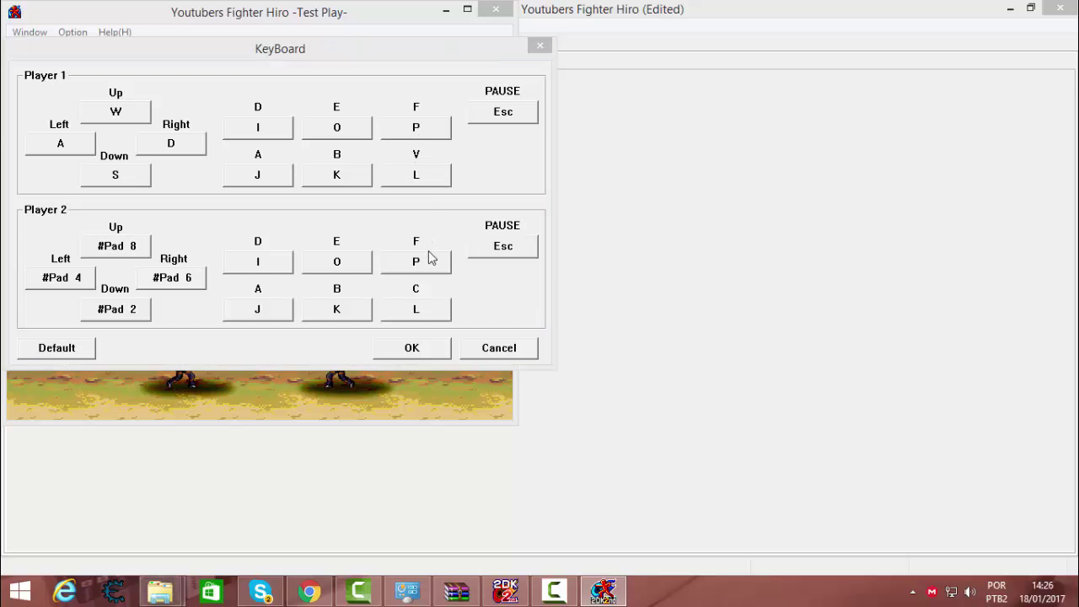
Assign Player 2's up, right, down and left movement to the matching arrow keys.
{"action": "left_click", "coordinate": [129, 252]}
{"action": "key", "text": "KP_8"}
{"action": "left_click", "coordinate": [129, 256]}
{"action": "key", "text": "Up"}
{"action": "left_click", "coordinate": [189, 281]}
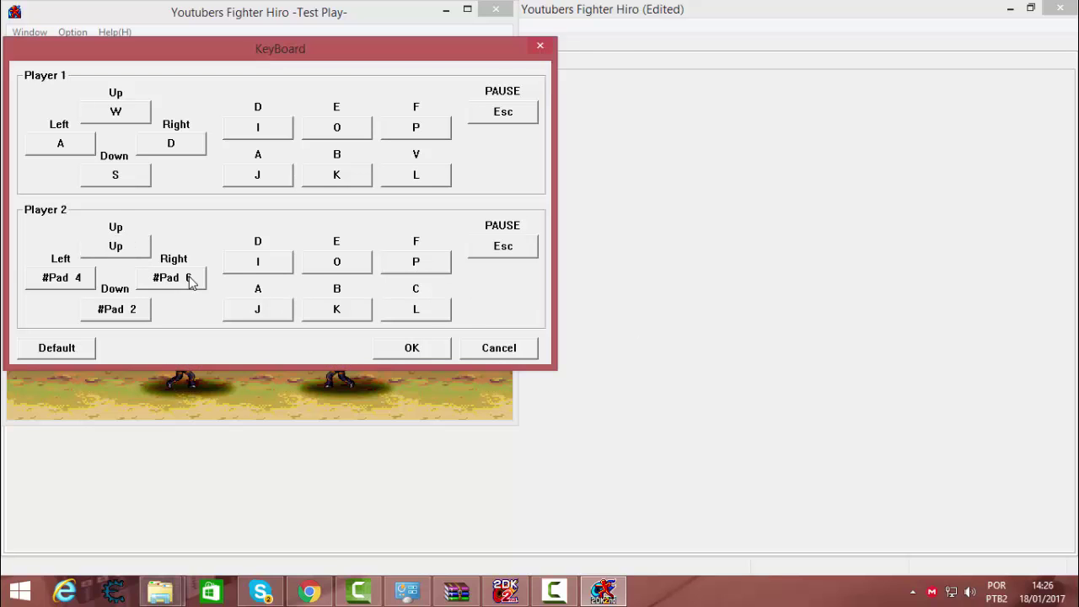
{"action": "key", "text": "Right"}
{"action": "left_click", "coordinate": [139, 312]}
{"action": "key", "text": "Down"}
{"action": "left_click", "coordinate": [78, 282]}
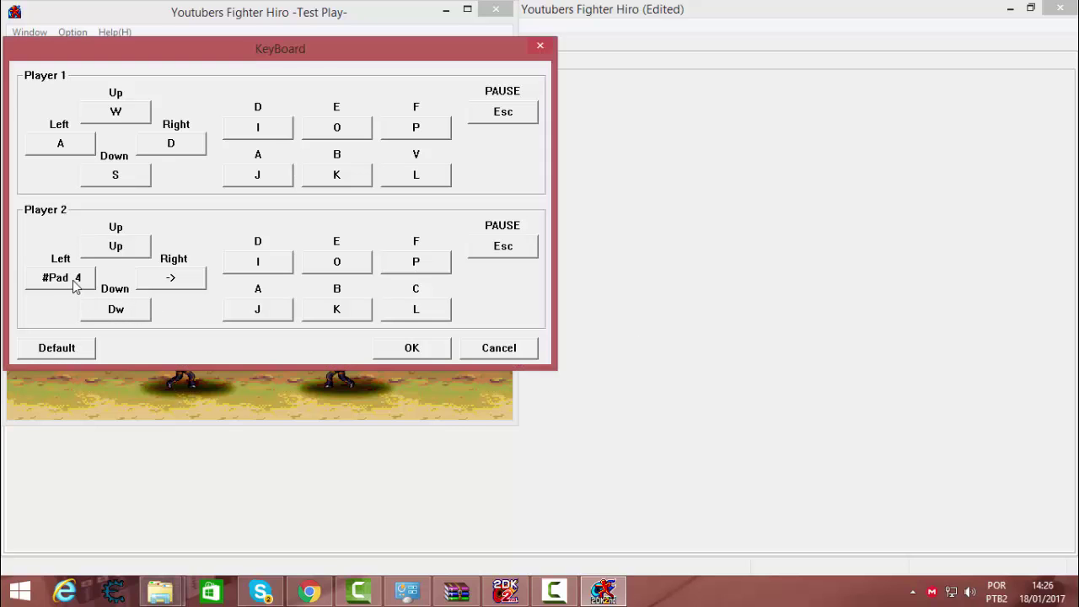
{"action": "key", "text": "Left"}
Assign Player 2's attack buttons D, E and F to numpad 4, 5 and 6, and A, B and C to numpad 1, 2 and 3, and accept the key settings.
{"action": "left_click", "coordinate": [277, 263]}
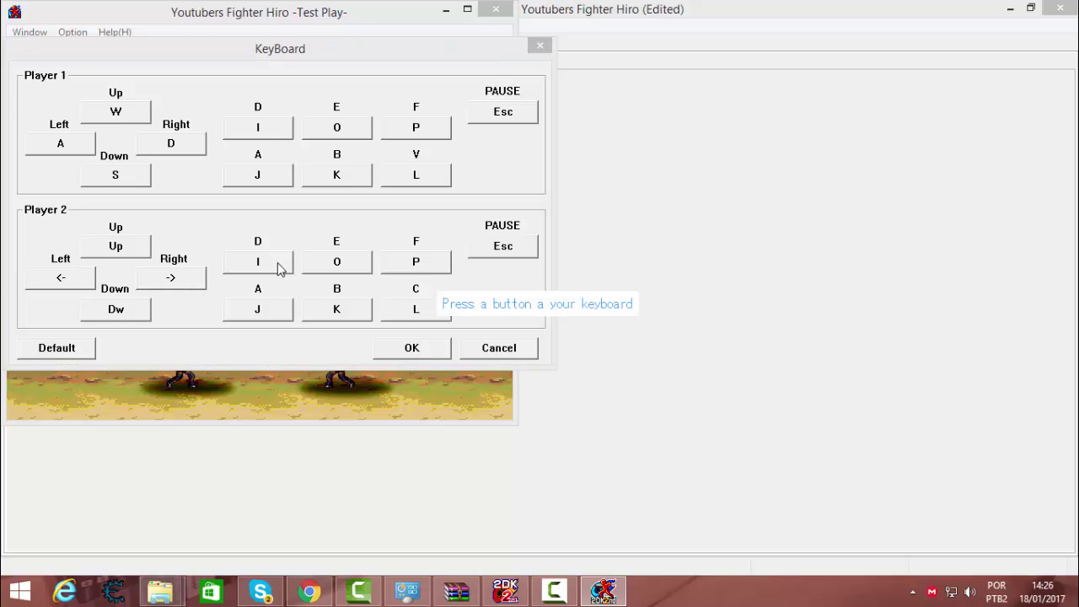
{"action": "key", "text": "KP_4"}
{"action": "left_click", "coordinate": [273, 311]}
{"action": "key", "text": "KP_1"}
{"action": "left_click", "coordinate": [334, 271]}
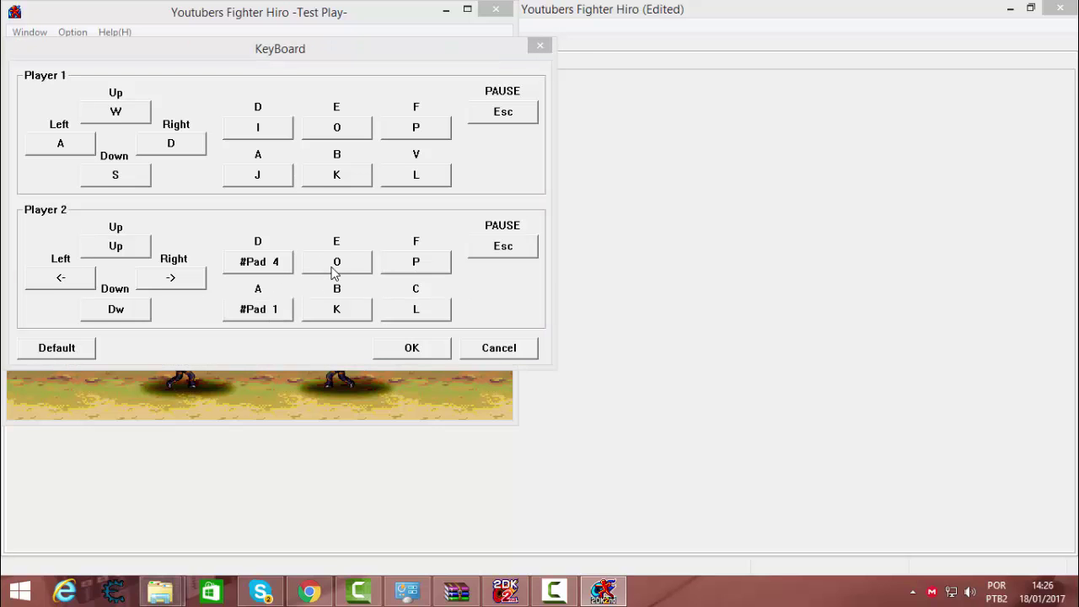
{"action": "key", "text": "KP_5"}
{"action": "left_click", "coordinate": [338, 309]}
{"action": "key", "text": "KP_2"}
{"action": "left_click", "coordinate": [405, 269]}
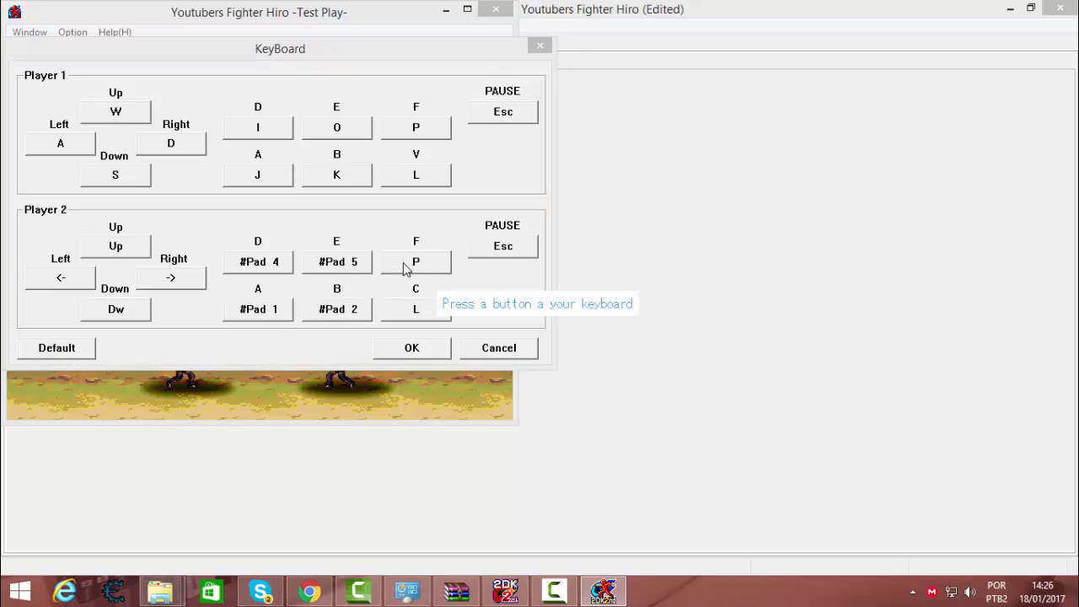
{"action": "key", "text": "KP_6"}
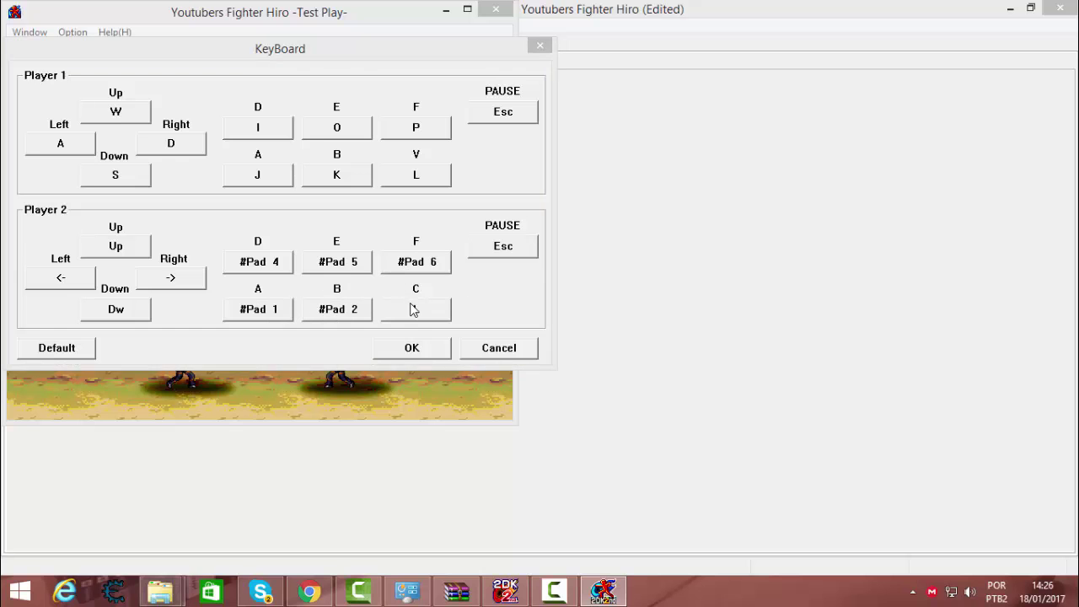
{"action": "left_click", "coordinate": [412, 308]}
{"action": "key", "text": "KP_3"}
{"action": "left_click", "coordinate": [413, 347]}
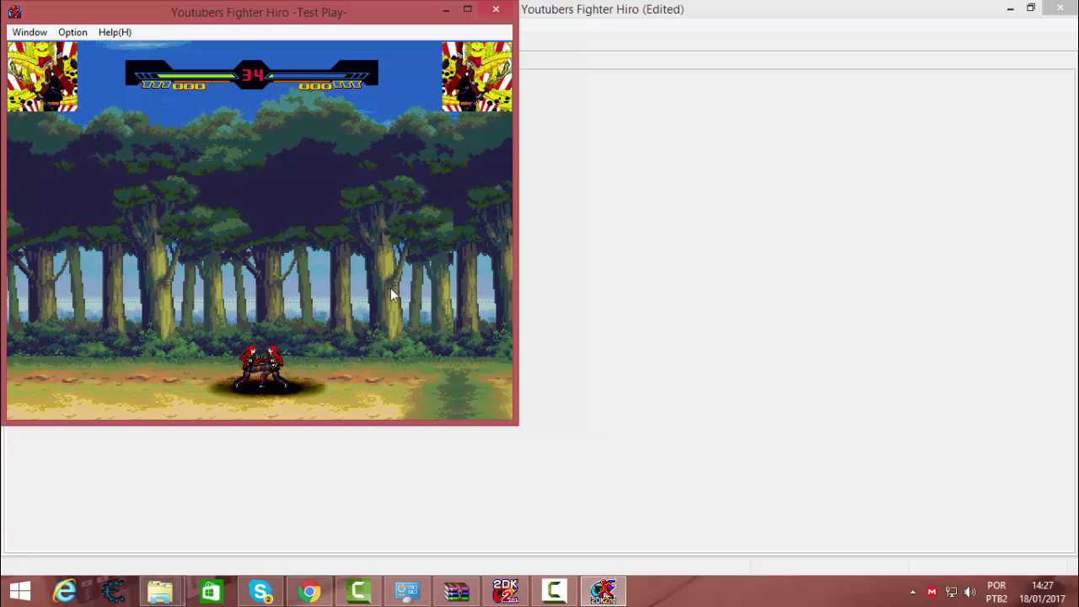
Restart the test battle and close the test play window.
{"action": "key", "text": "F4"}
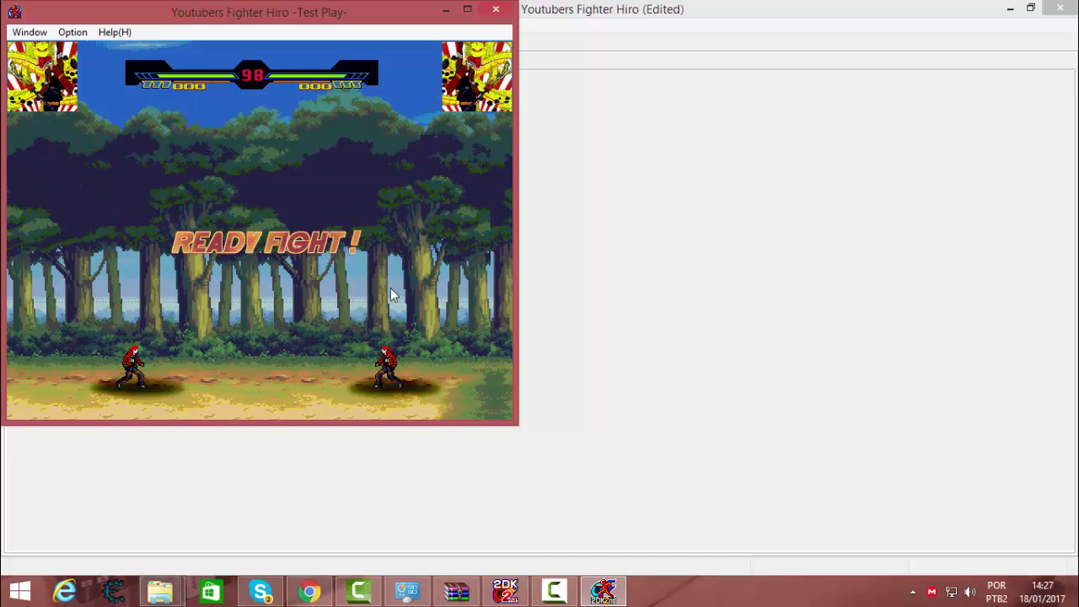
{"action": "left_click", "coordinate": [495, 9]}
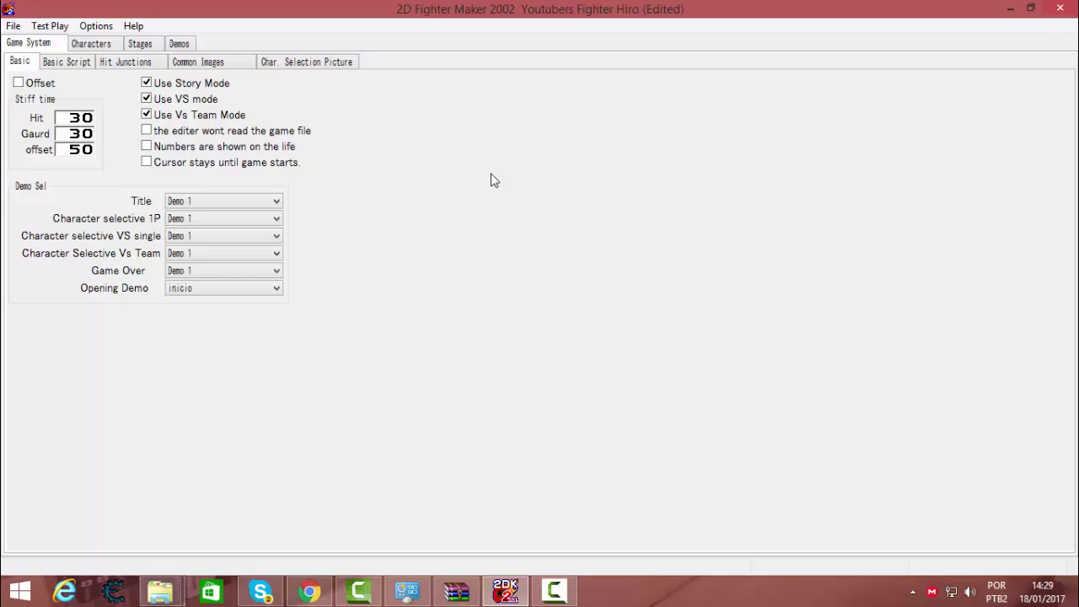
Review the character's setting pages: skills, hit junctions, common images, commands, CPU, story mode and basic values.
{"action": "left_click", "coordinate": [91, 43]}
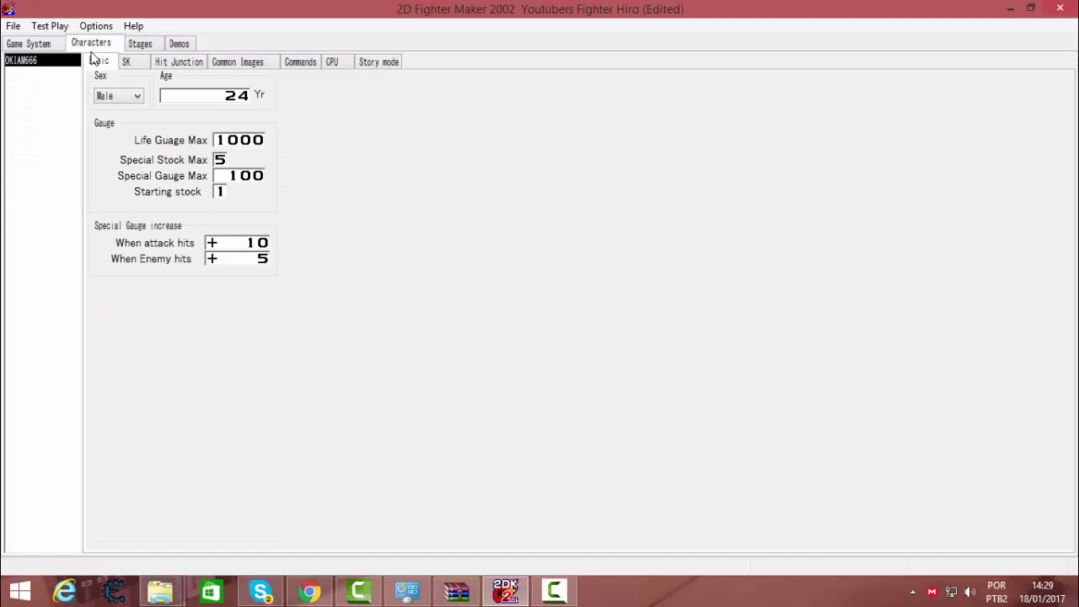
{"action": "left_click", "coordinate": [127, 63]}
{"action": "left_click", "coordinate": [173, 65]}
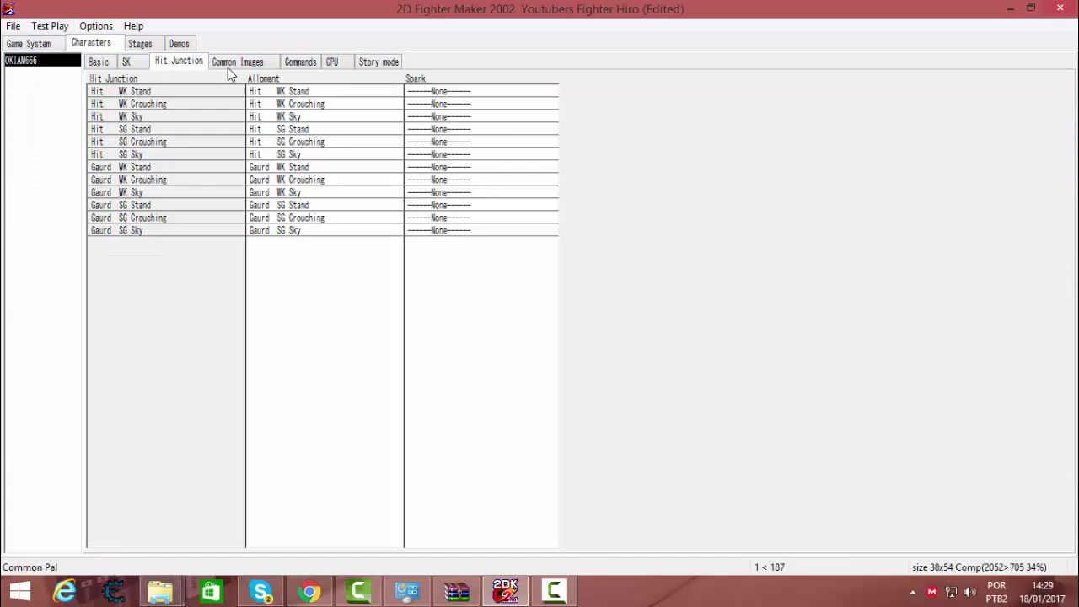
{"action": "left_click", "coordinate": [237, 66]}
{"action": "left_click", "coordinate": [298, 64]}
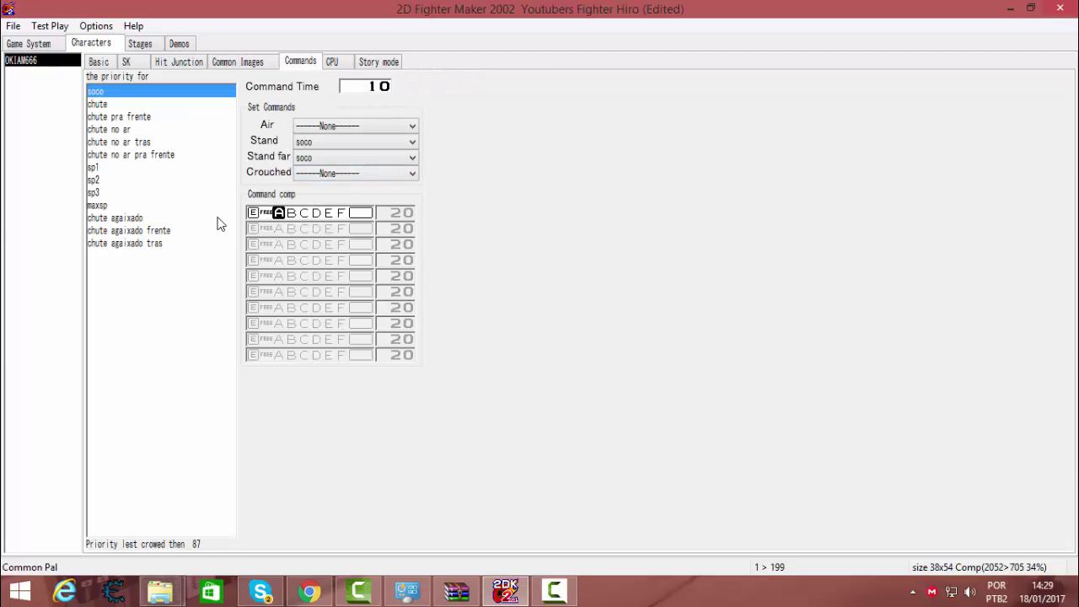
{"action": "left_click", "coordinate": [251, 64]}
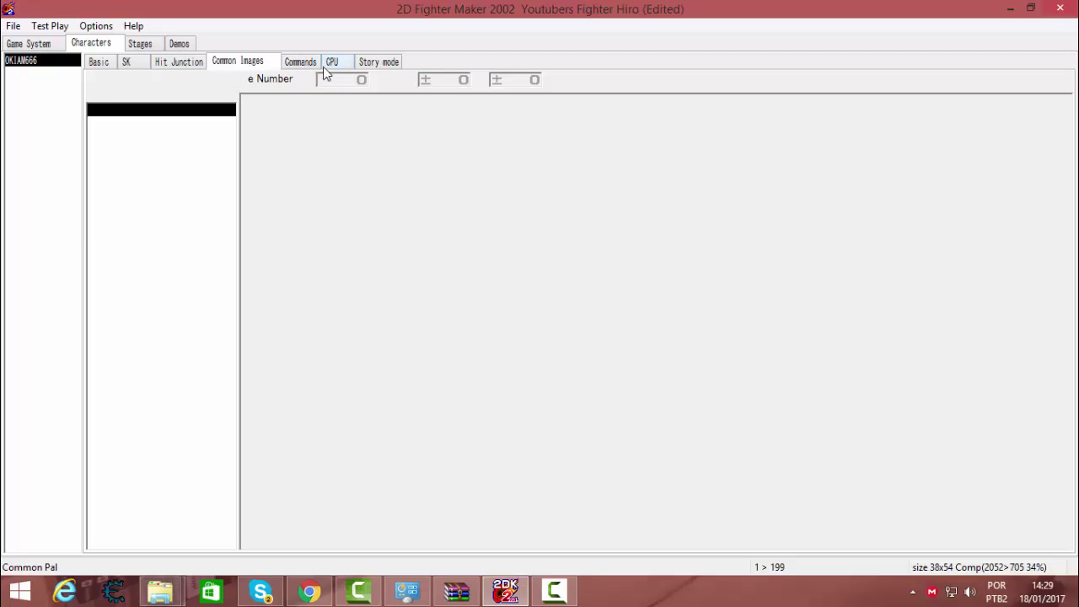
{"action": "left_click", "coordinate": [312, 66]}
{"action": "left_click", "coordinate": [346, 65]}
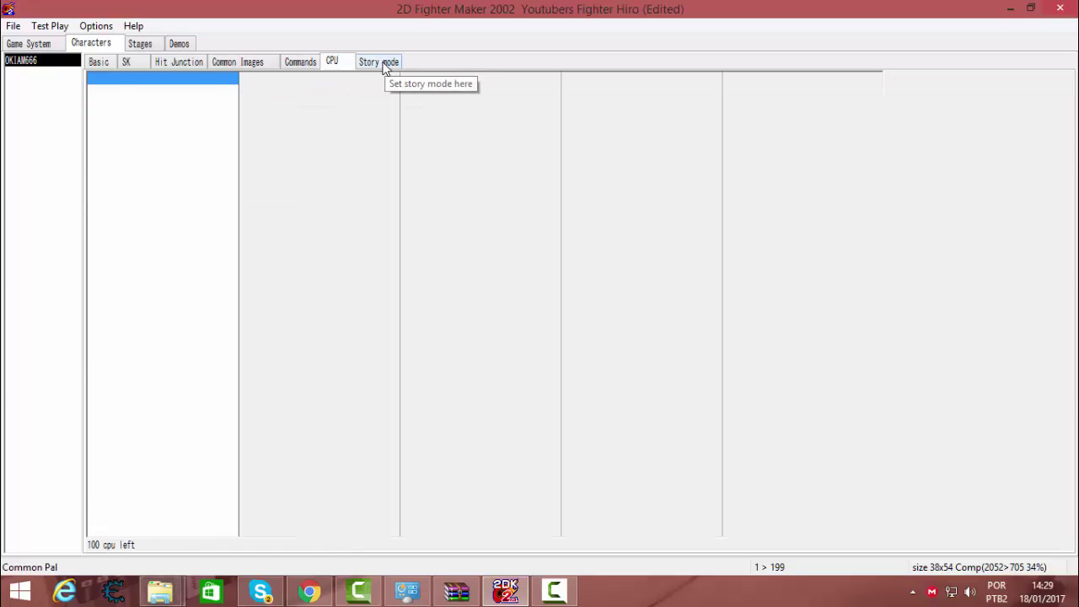
{"action": "left_click", "coordinate": [383, 64]}
{"action": "left_click", "coordinate": [127, 65]}
{"action": "left_click", "coordinate": [106, 64]}
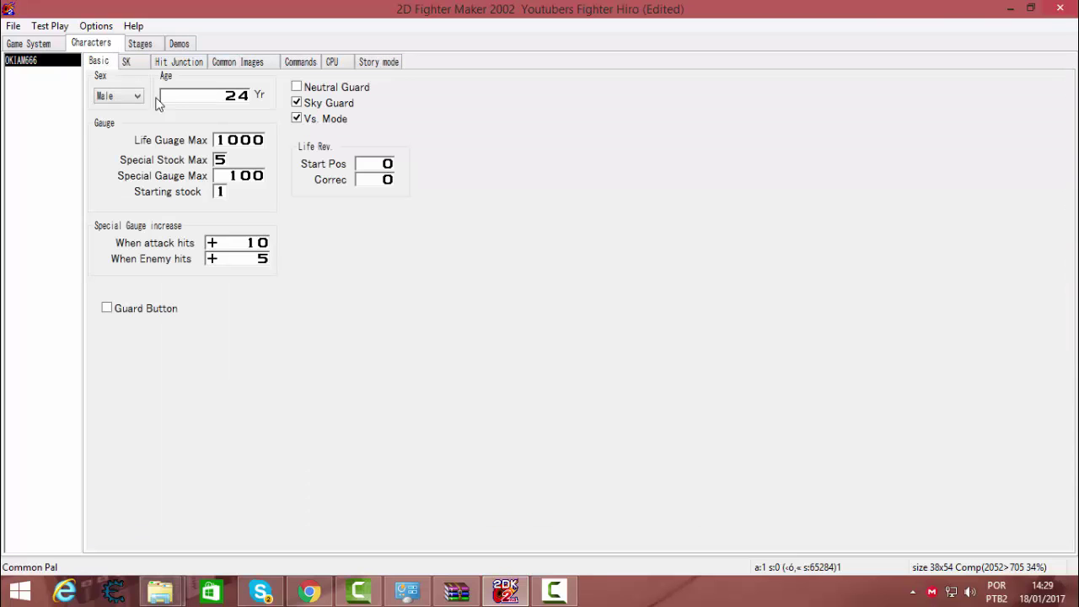
Display the character's skill list, select the pew 1 skill, and move the list clear of the character preview area.
{"action": "left_click", "coordinate": [127, 62]}
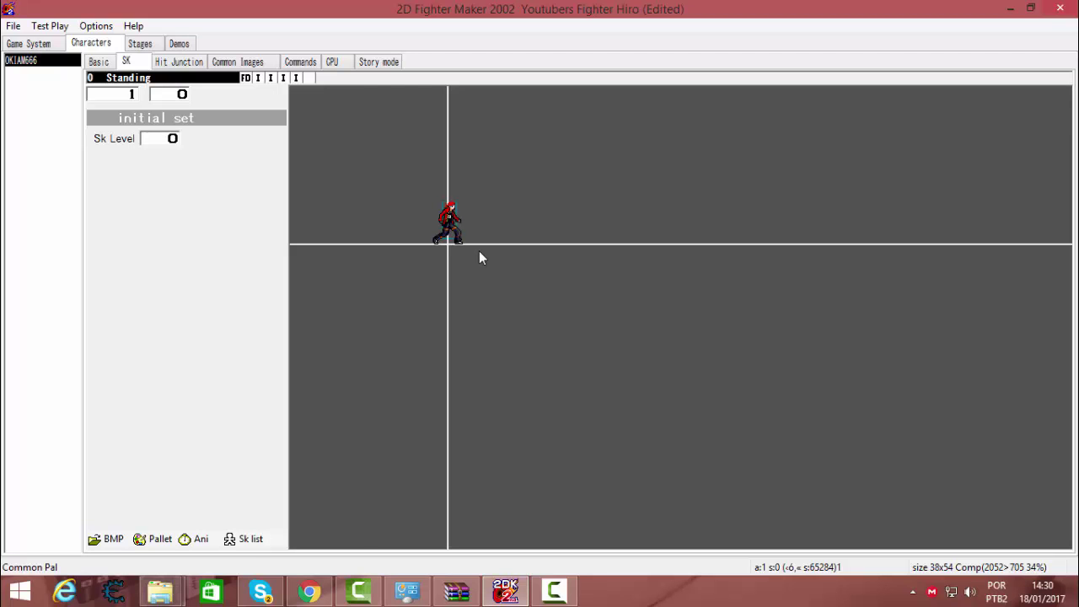
{"action": "left_click", "coordinate": [247, 542]}
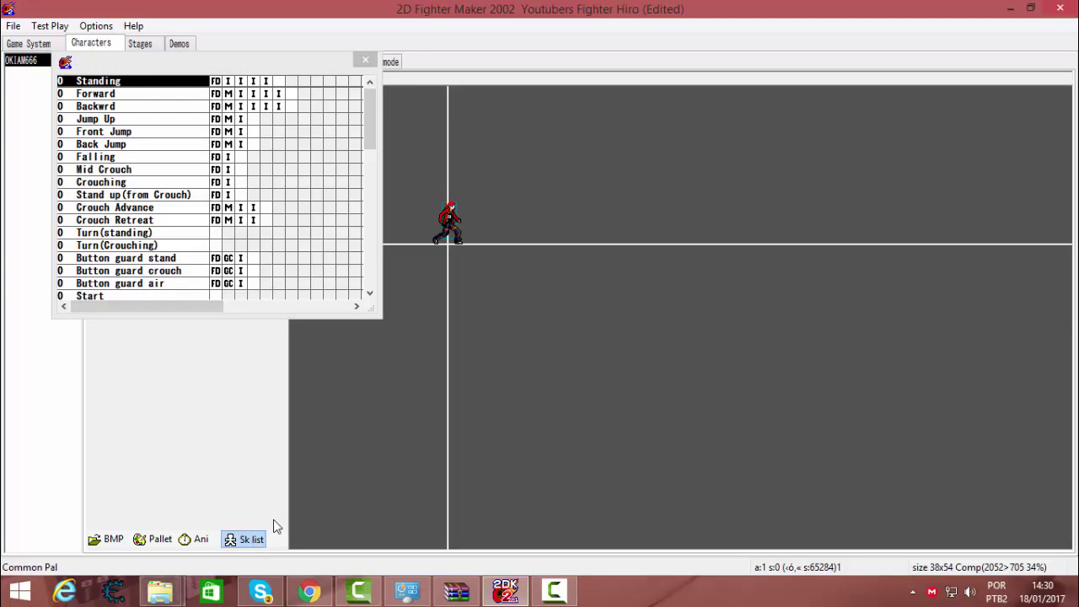
{"action": "left_click_drag", "start_coordinate": [373, 150], "coordinate": [385, 295]}
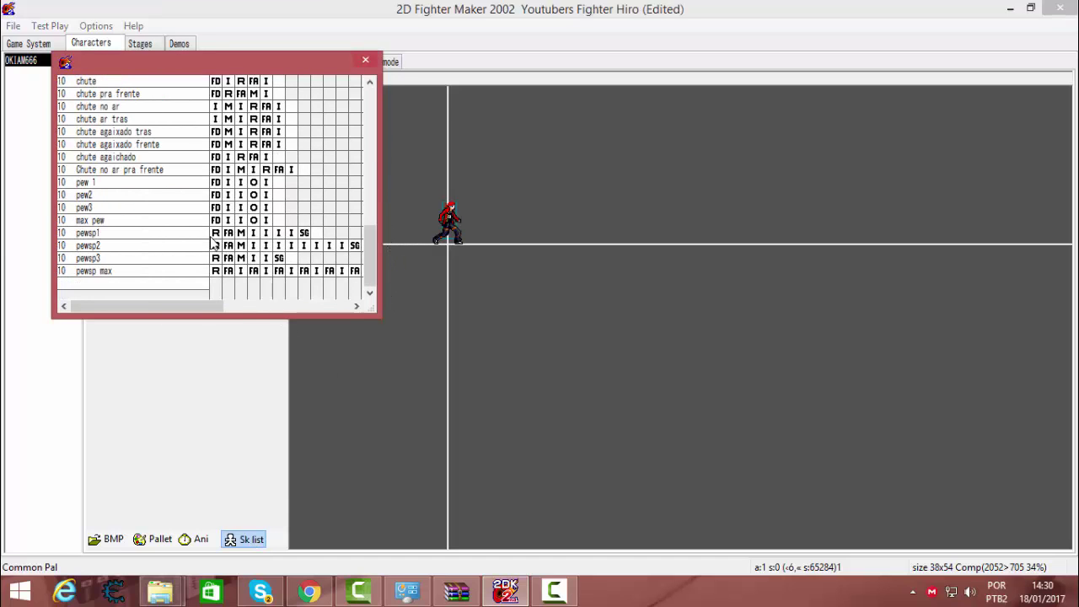
{"action": "left_click", "coordinate": [199, 184]}
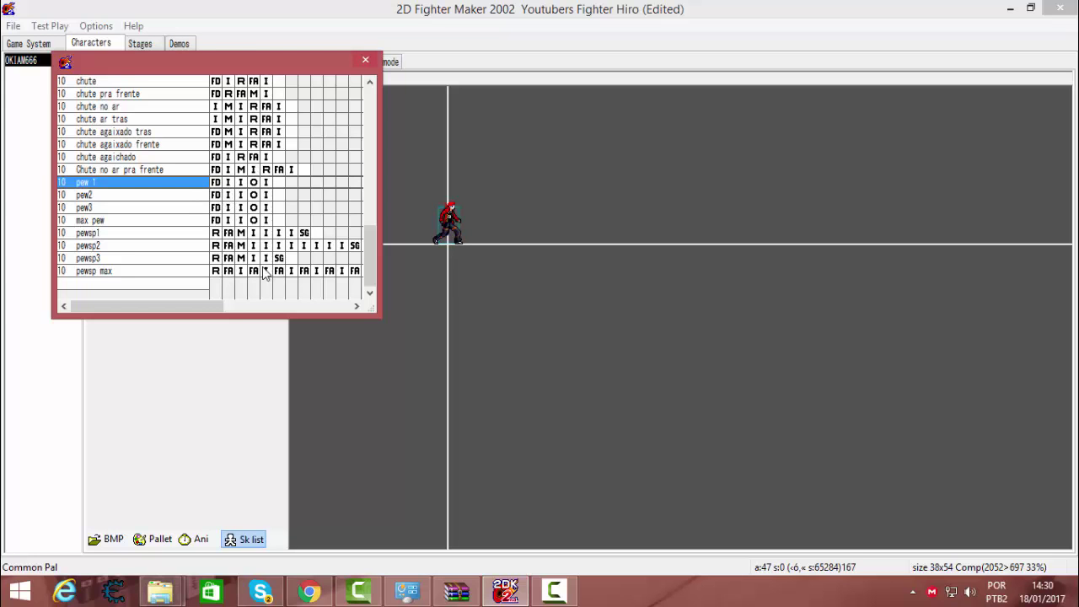
{"action": "left_click_drag", "start_coordinate": [87, 170], "coordinate": [624, 305]}
Play the animation preview of the pew 1 skill and reposition its origin so the character and projectile are in view.
{"action": "left_click", "coordinate": [195, 540]}
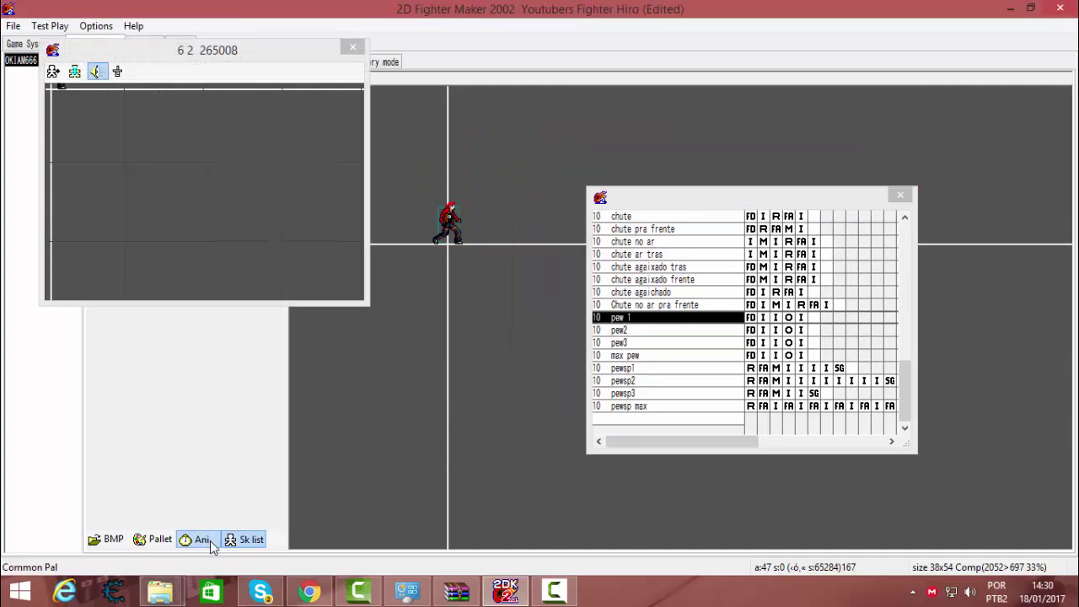
{"action": "left_click", "coordinate": [129, 170]}
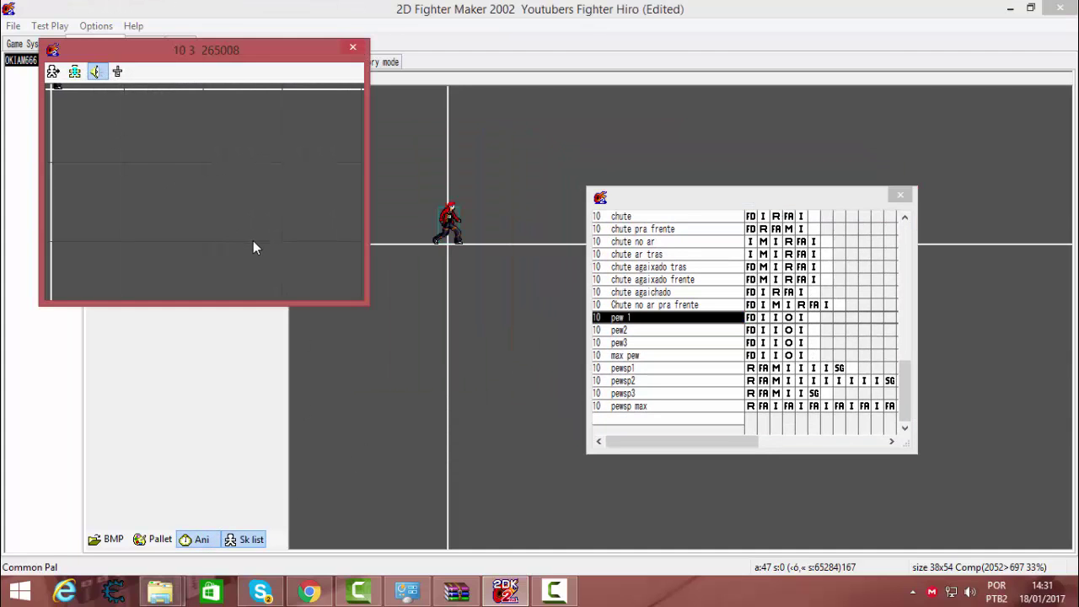
{"action": "left_click", "coordinate": [53, 72]}
{"action": "left_click", "coordinate": [168, 190]}
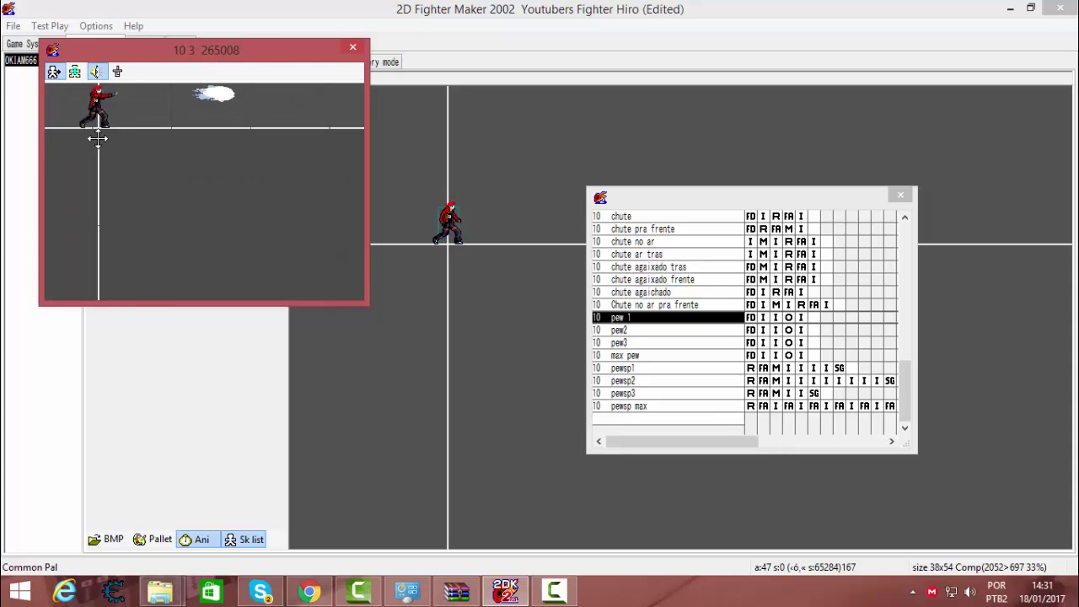
{"action": "left_click_drag", "start_coordinate": [95, 135], "coordinate": [117, 149]}
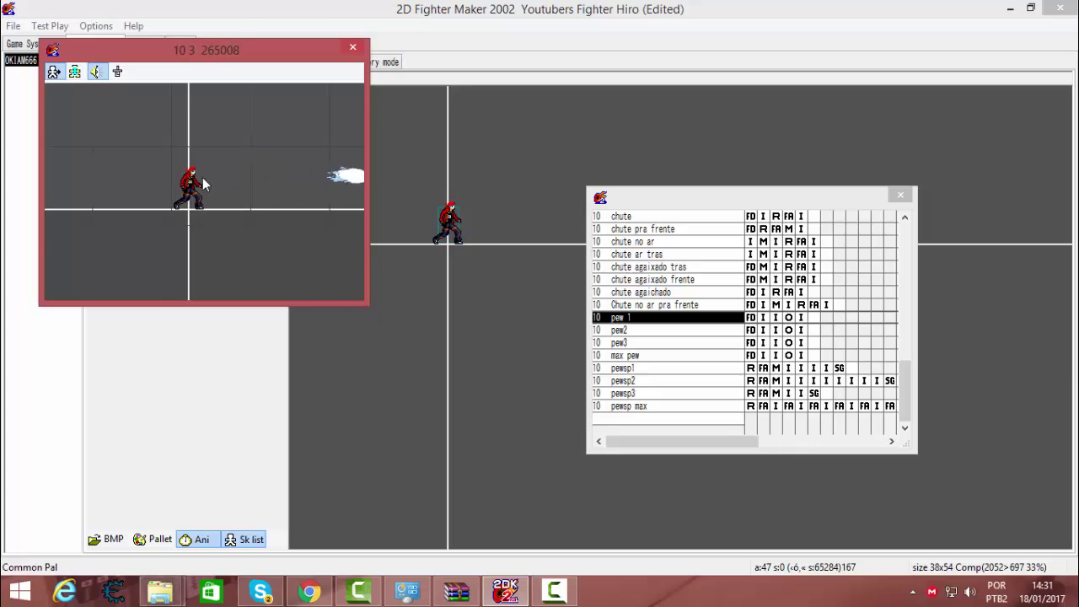
Preview the animations of the pew2, pew3 and max pew skills in turn.
{"action": "left_click", "coordinate": [639, 332]}
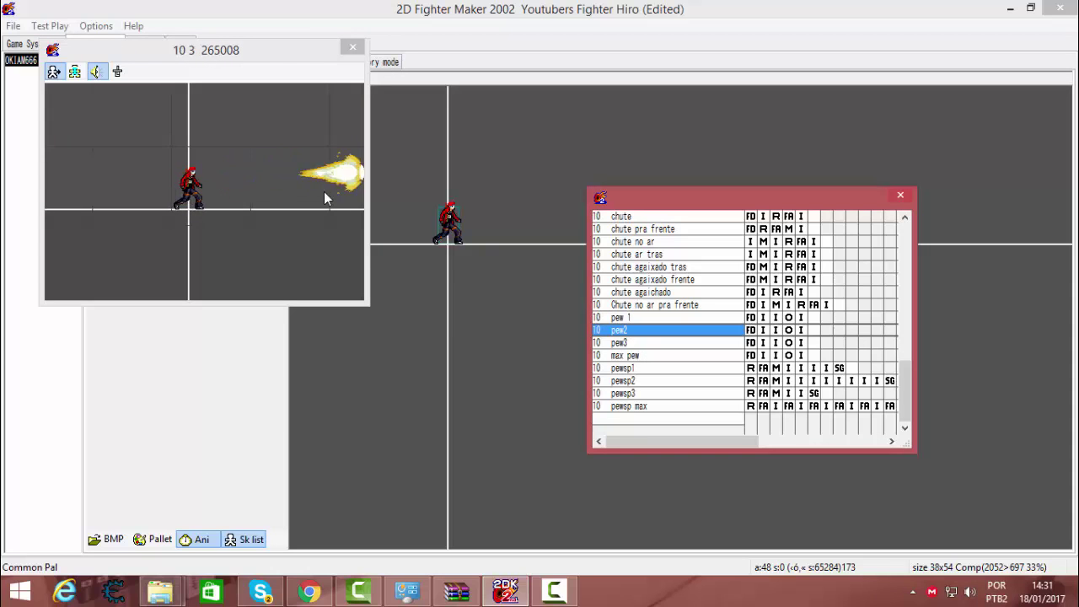
{"action": "left_click", "coordinate": [635, 344]}
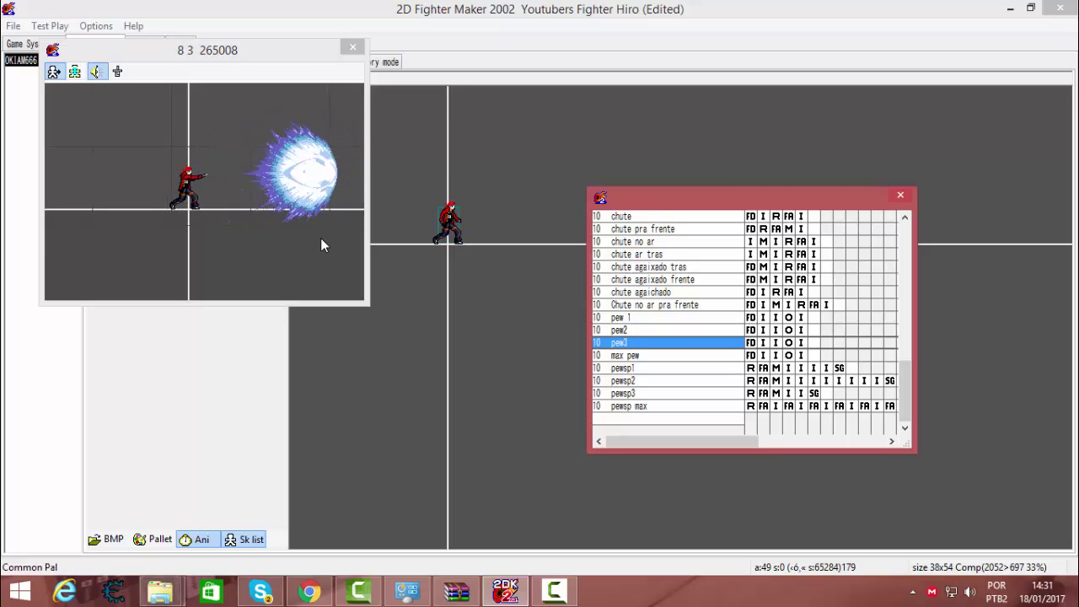
{"action": "left_click", "coordinate": [638, 356]}
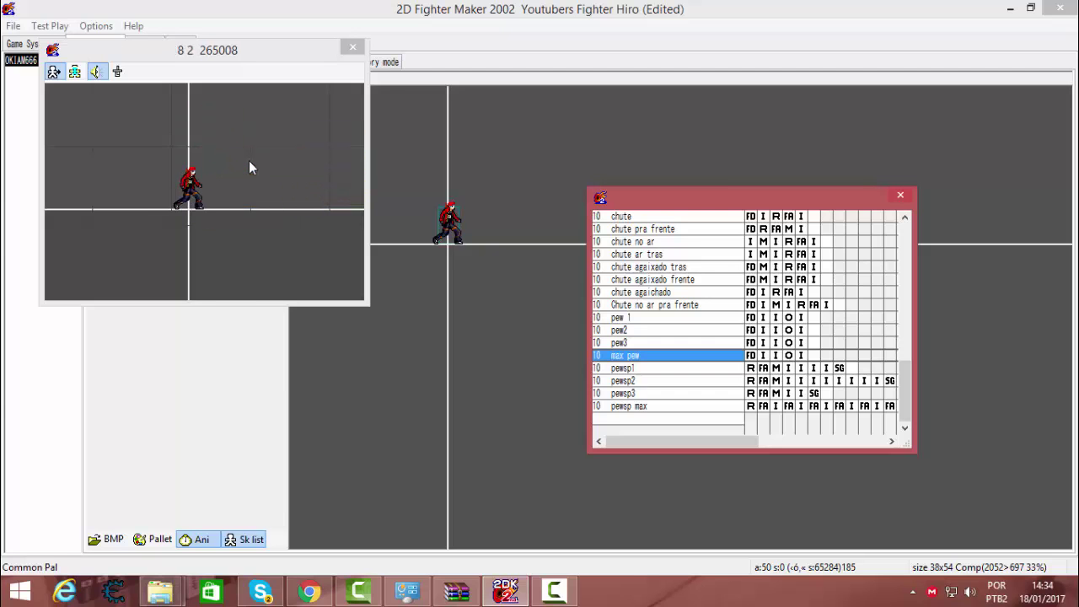
Switch to File Explorer and open the Sprites folder inside the Youtubers Fighter Hiro project folder.
{"action": "left_click", "coordinate": [160, 591]}
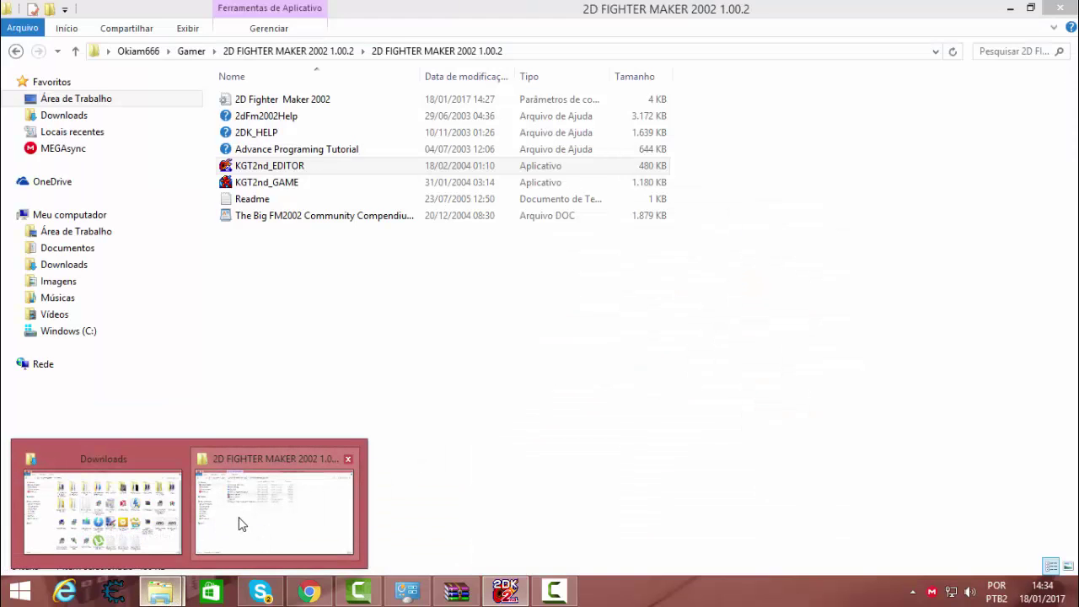
{"action": "left_click", "coordinate": [238, 524]}
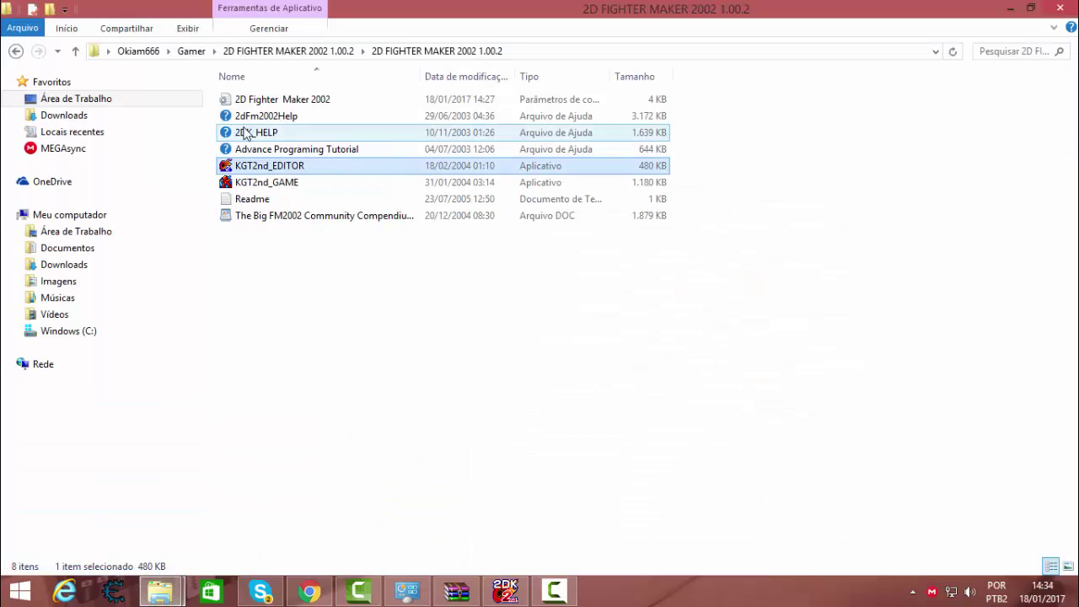
{"action": "left_click", "coordinate": [16, 51]}
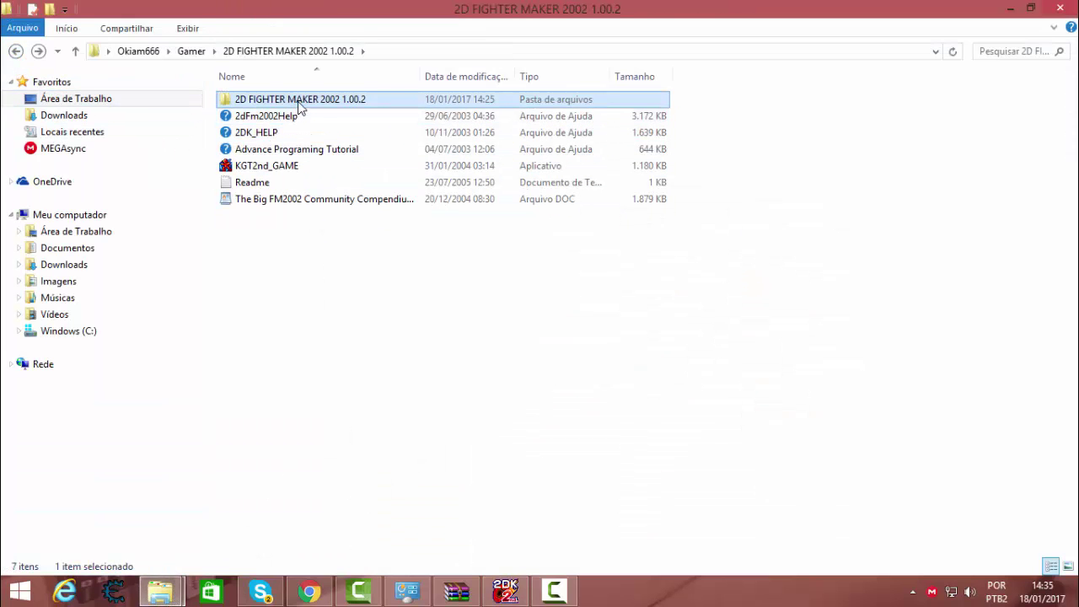
{"action": "left_click", "coordinate": [16, 51]}
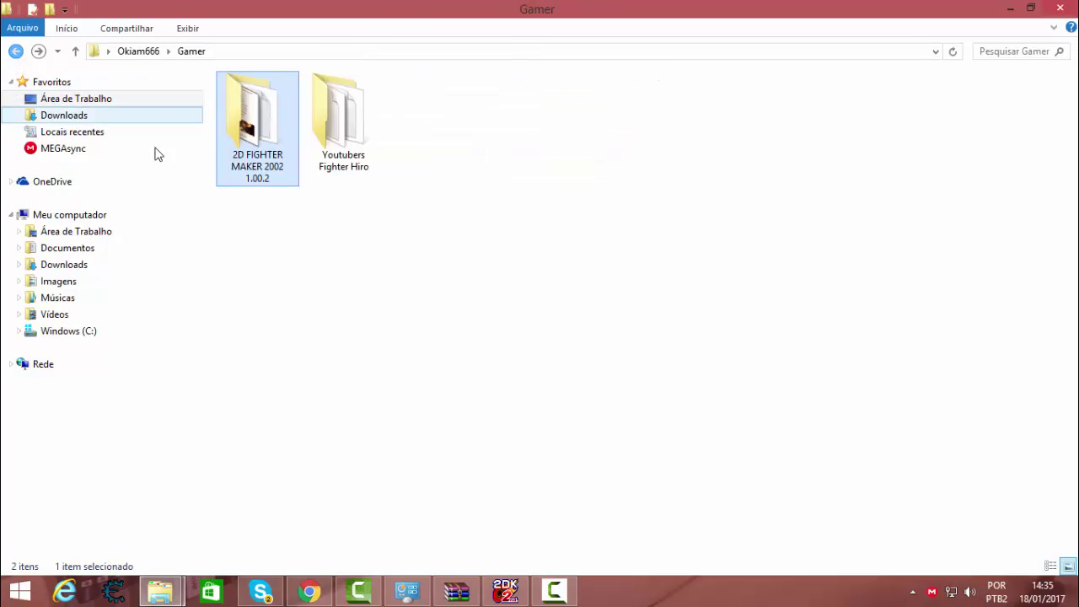
{"action": "double_click", "coordinate": [330, 117]}
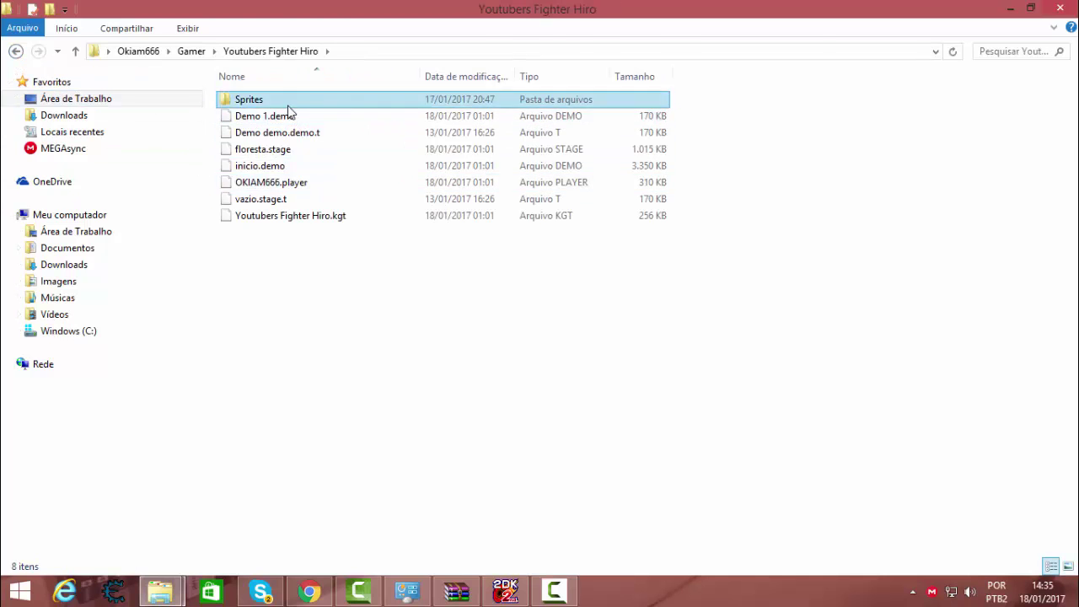
{"action": "double_click", "coordinate": [286, 105]}
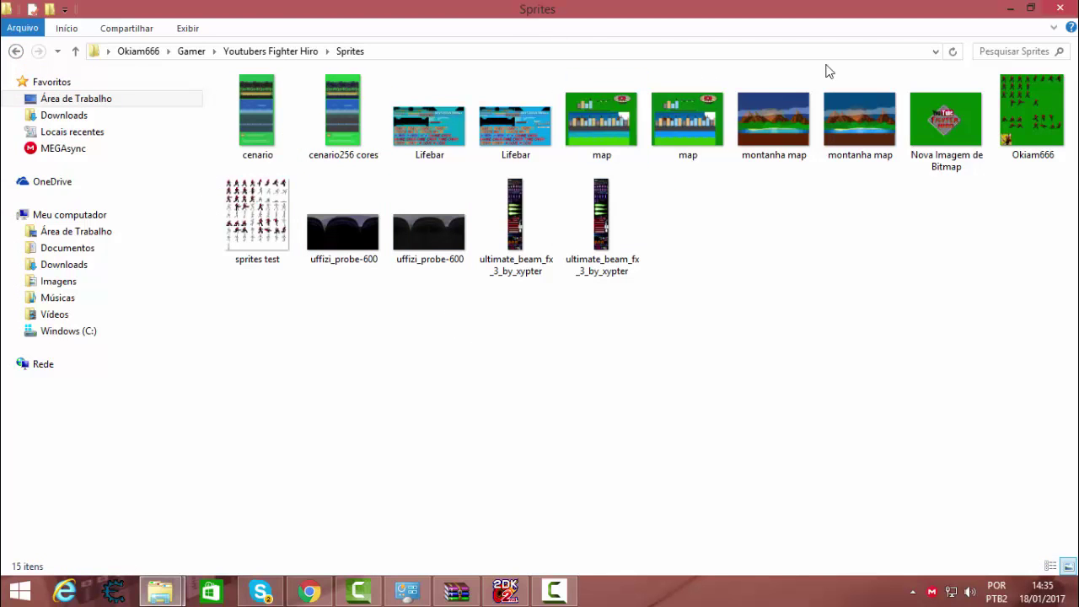
View the sprites test sheet in paint.net and close it again.
{"action": "left_click", "coordinate": [270, 222]}
{"action": "double_click", "coordinate": [270, 222]}
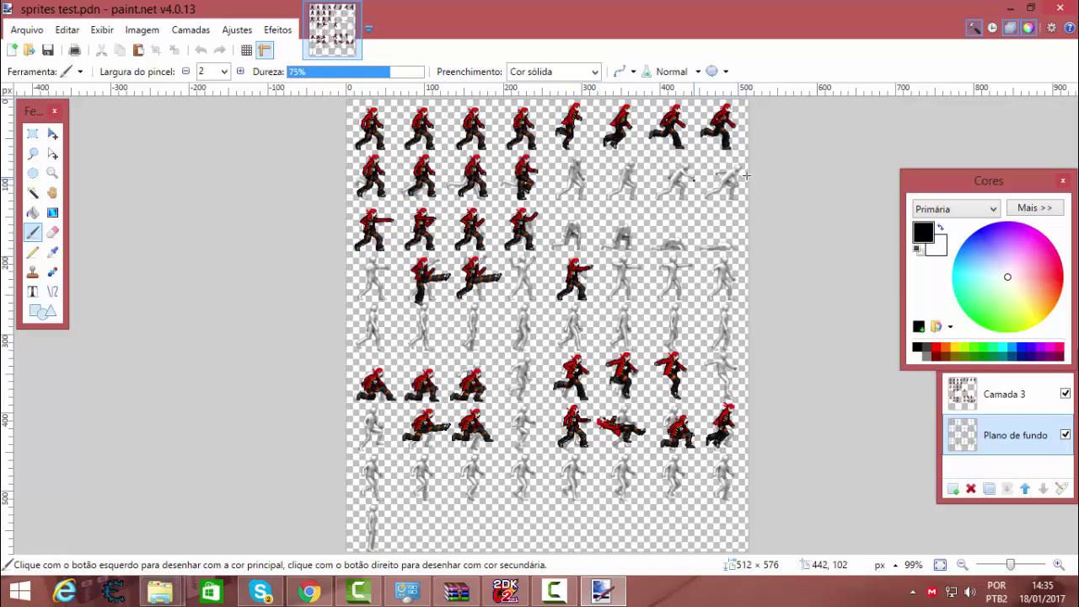
{"action": "left_click", "coordinate": [1060, 8]}
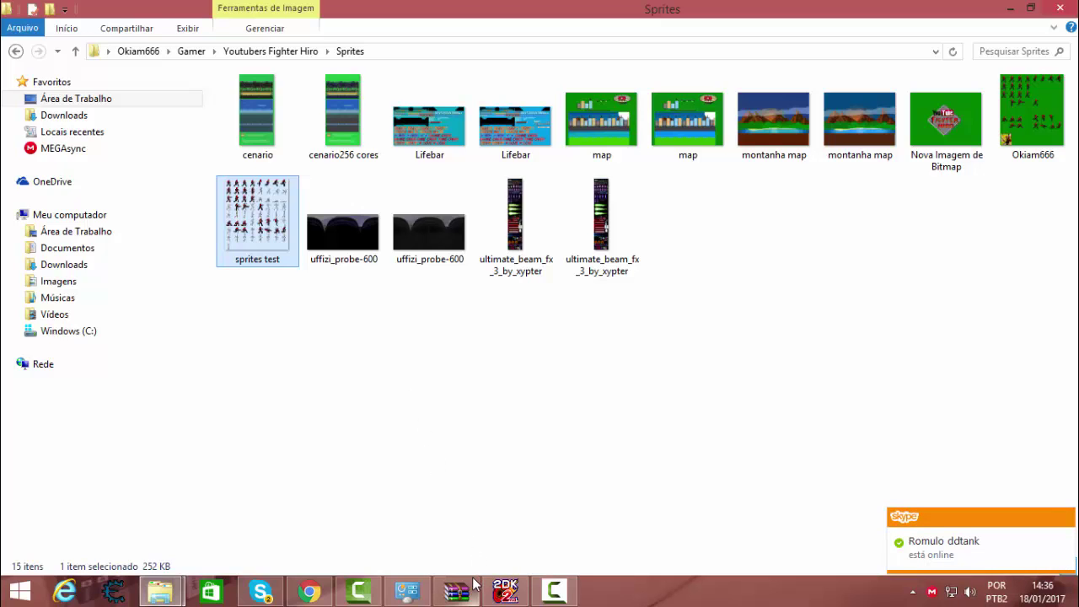
Compare the colours of the two map images by viewing each one in turn, closing the viewer after each.
{"action": "left_click", "coordinate": [693, 147]}
{"action": "double_click", "coordinate": [694, 143]}
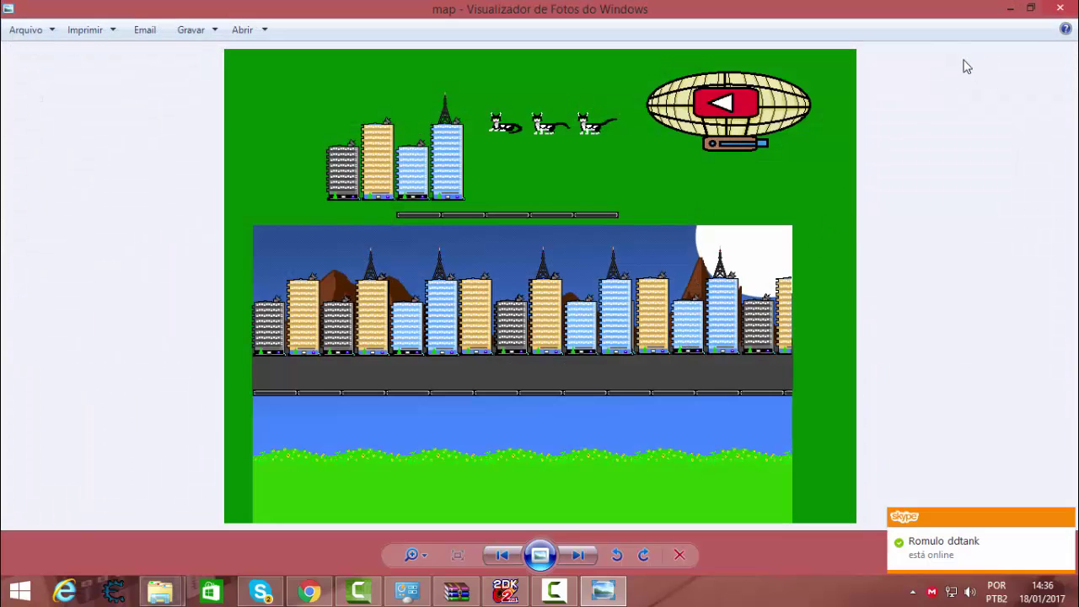
{"action": "left_click", "coordinate": [1060, 8]}
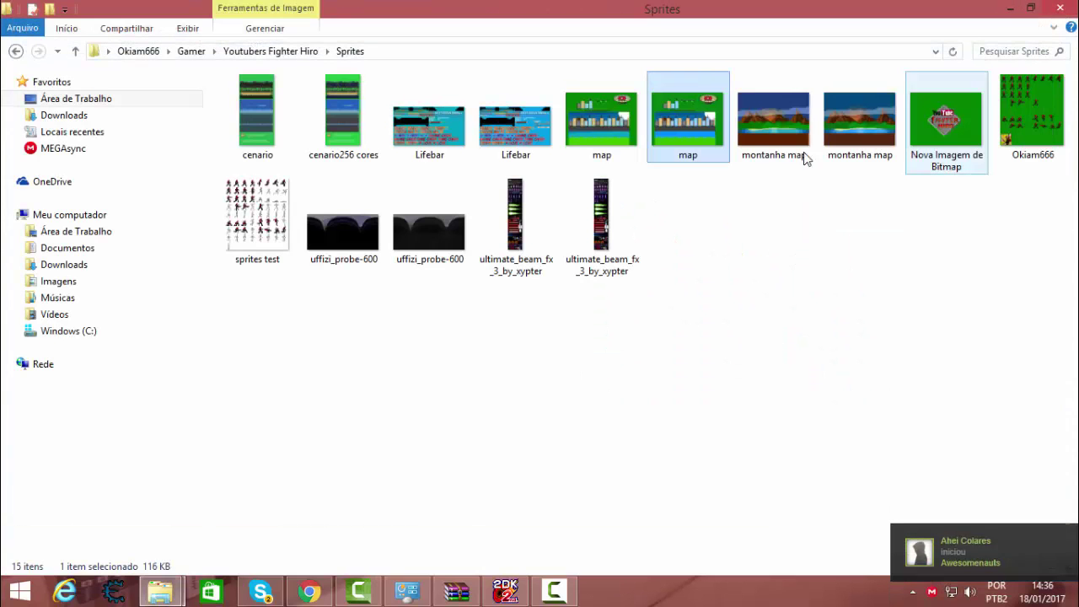
{"action": "double_click", "coordinate": [636, 135]}
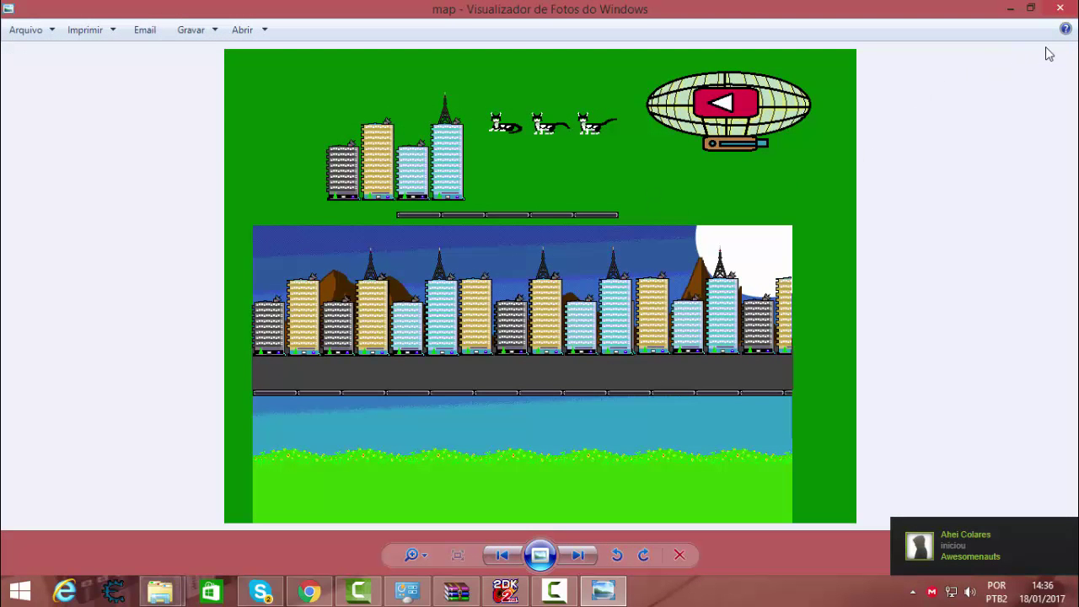
{"action": "left_click", "coordinate": [1060, 8]}
{"action": "left_click", "coordinate": [671, 124]}
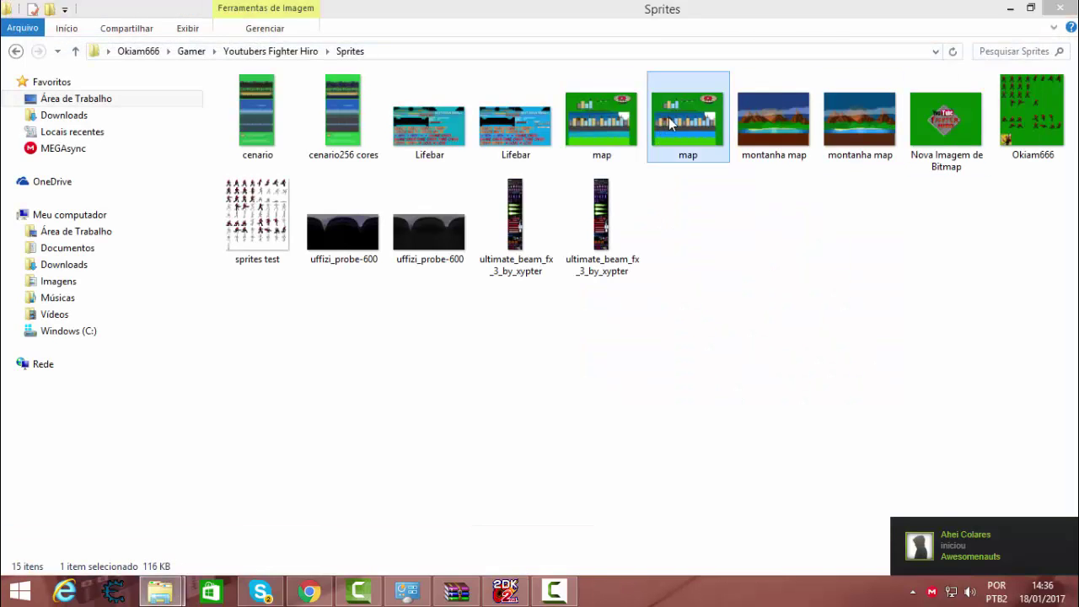
{"action": "double_click", "coordinate": [671, 124]}
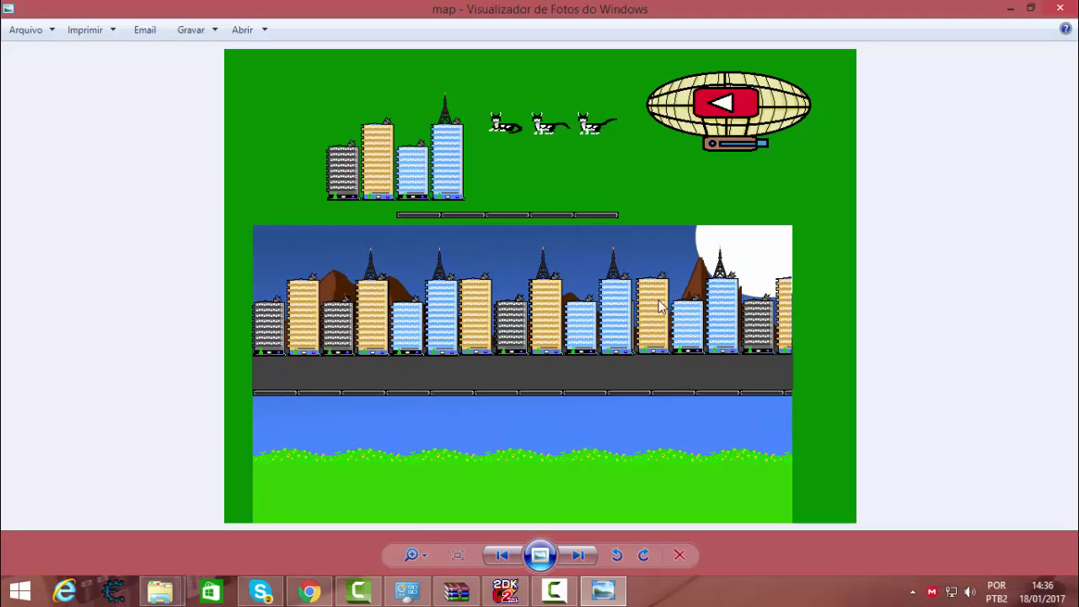
{"action": "left_click", "coordinate": [1058, 9]}
{"action": "double_click", "coordinate": [599, 118]}
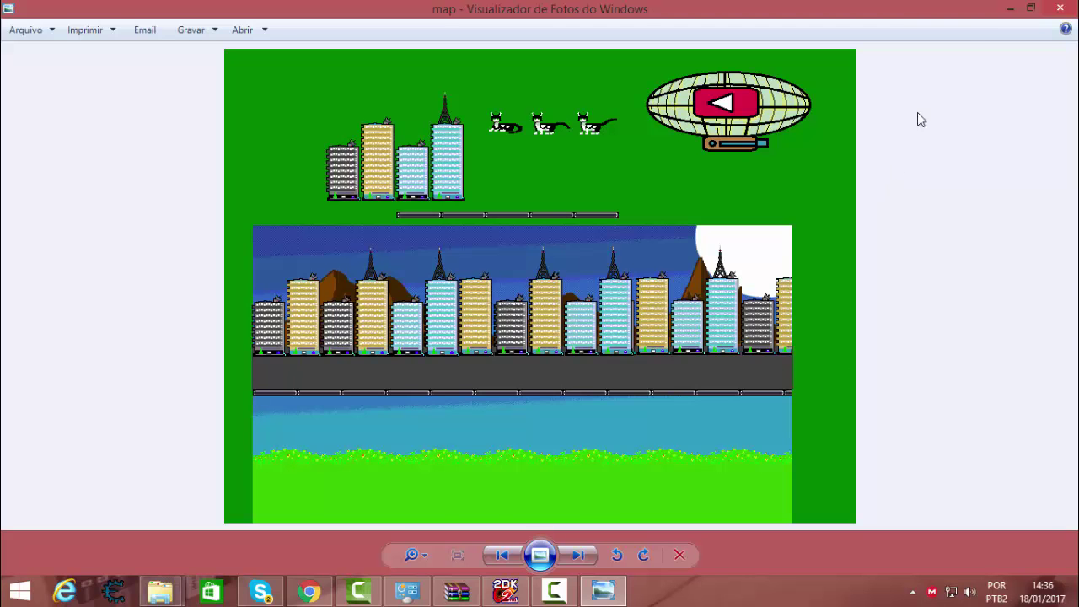
{"action": "left_click", "coordinate": [1060, 7]}
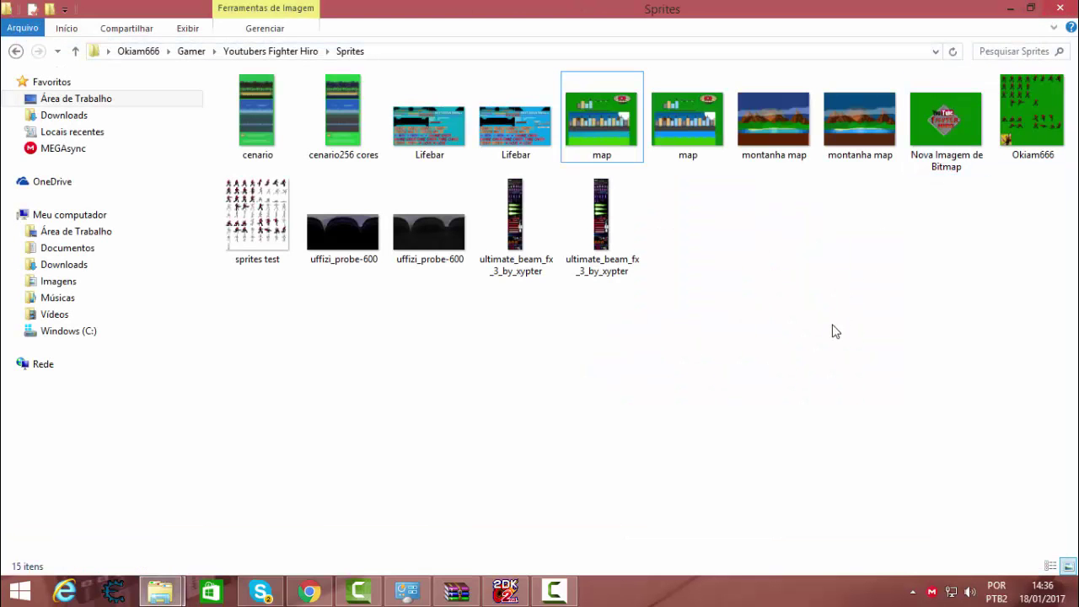
Compare the two Lifebar images in the photo viewer and close it.
{"action": "double_click", "coordinate": [507, 126]}
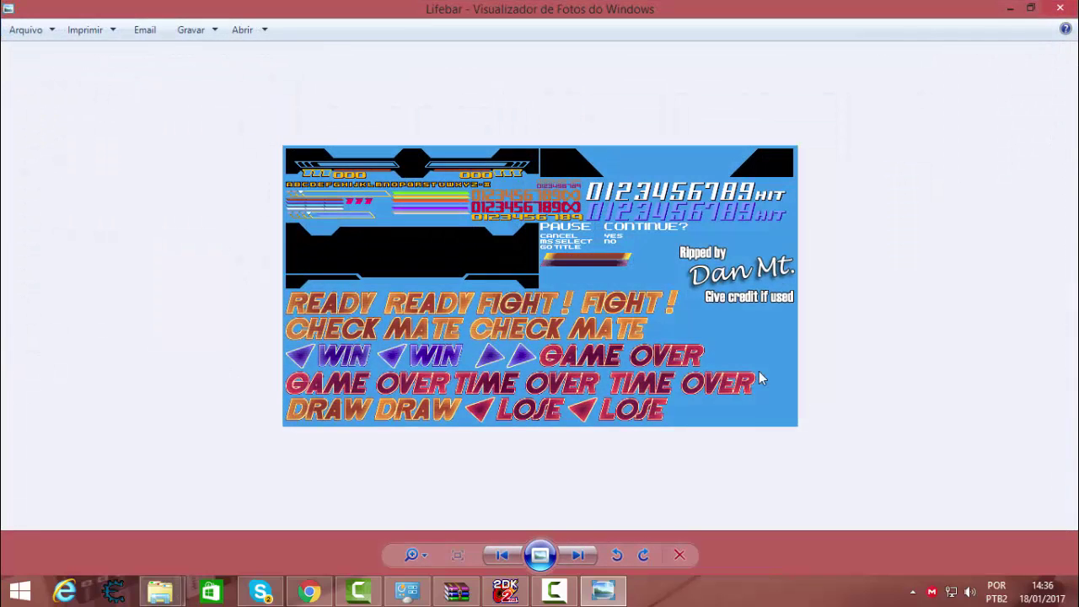
{"action": "left_click", "coordinate": [502, 555]}
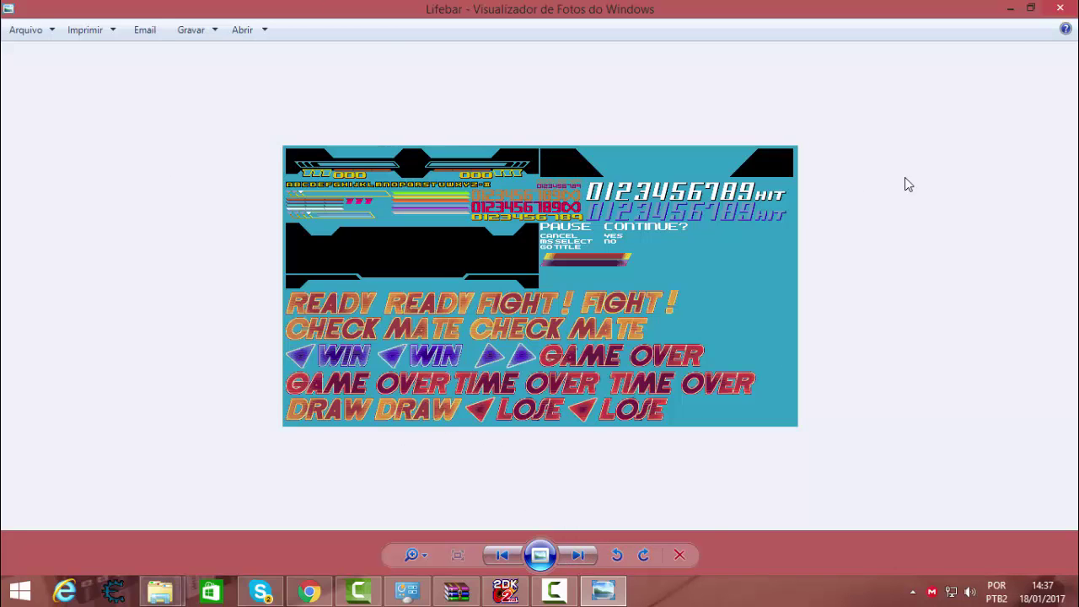
{"action": "left_click", "coordinate": [1060, 10]}
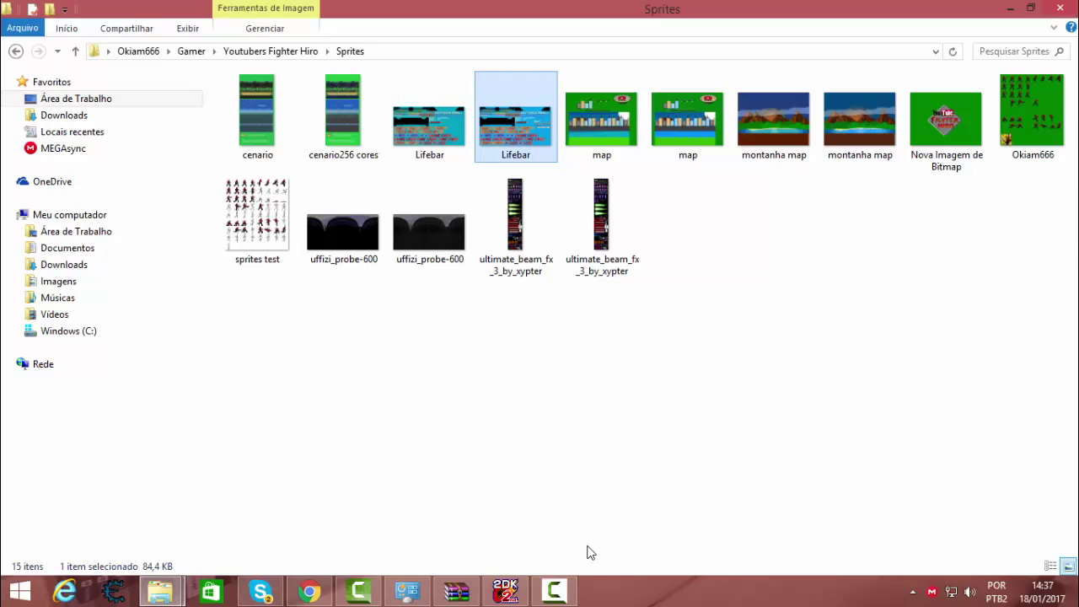
Return to 2D Fighter Maker 2002 and close the skill animation preview.
{"action": "left_click", "coordinate": [554, 591]}
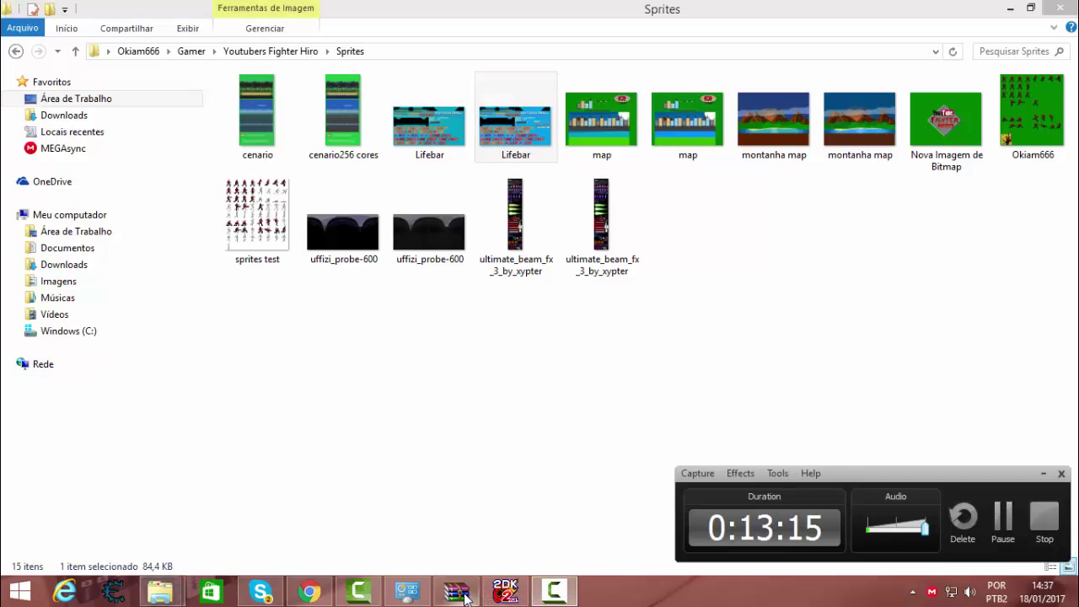
{"action": "left_click", "coordinate": [506, 592]}
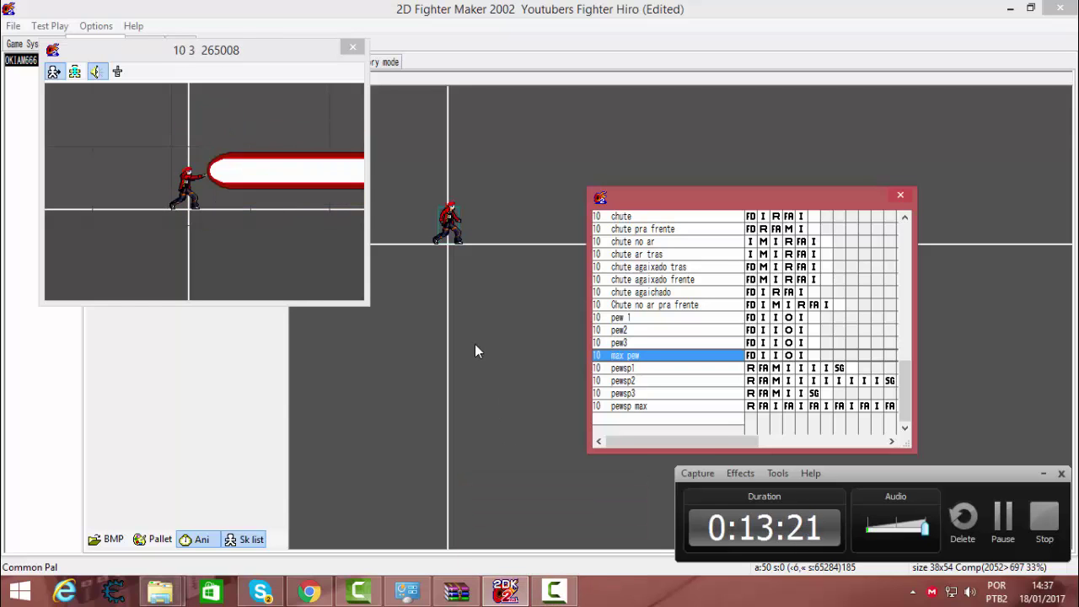
{"action": "left_click", "coordinate": [270, 71]}
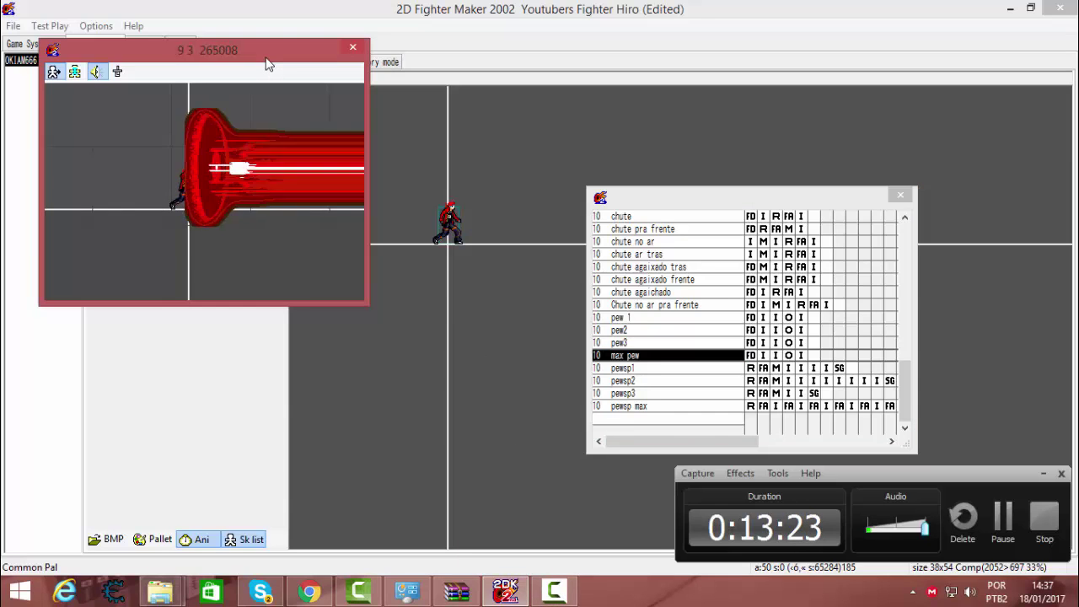
{"action": "left_click", "coordinate": [352, 47]}
Find Char. Select Pic in the skill list and select its first empty block.
{"action": "left_click", "coordinate": [733, 344]}
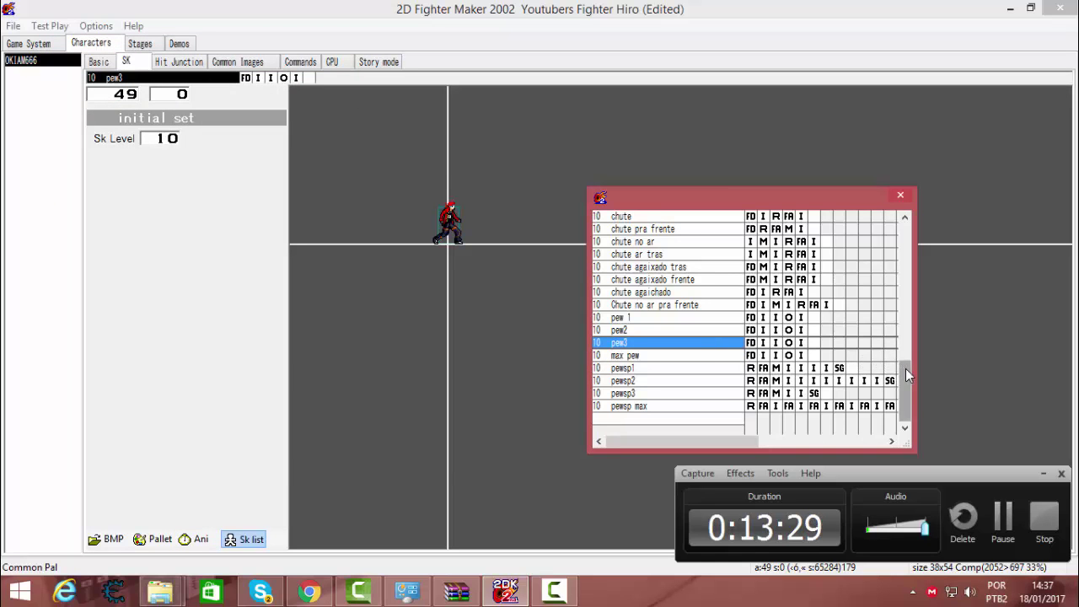
{"action": "left_click_drag", "start_coordinate": [904, 375], "coordinate": [899, 297]}
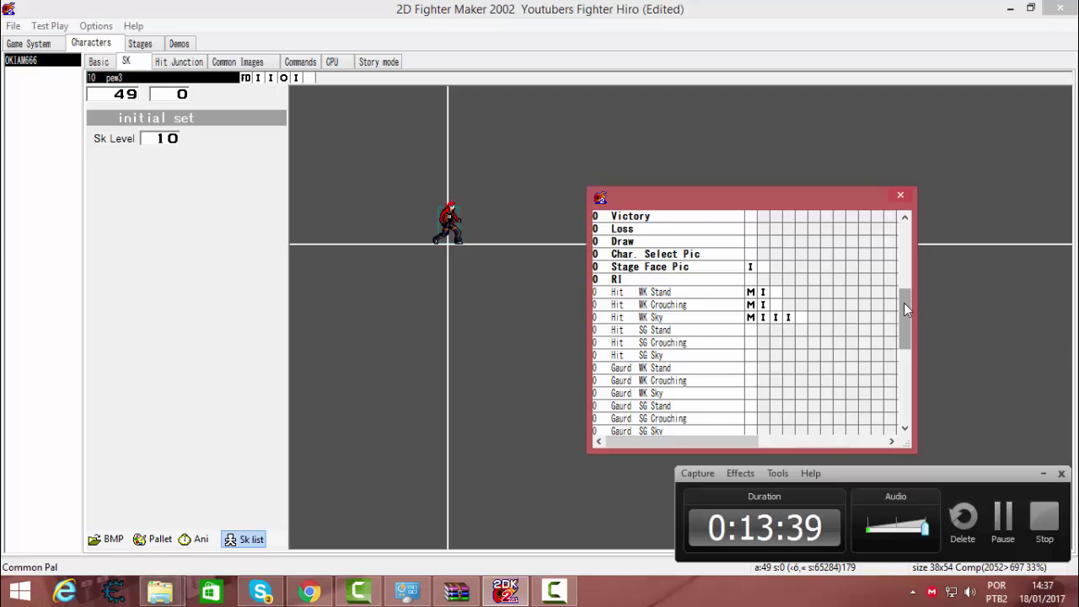
{"action": "left_click", "coordinate": [753, 253]}
{"action": "left_click", "coordinate": [751, 254]}
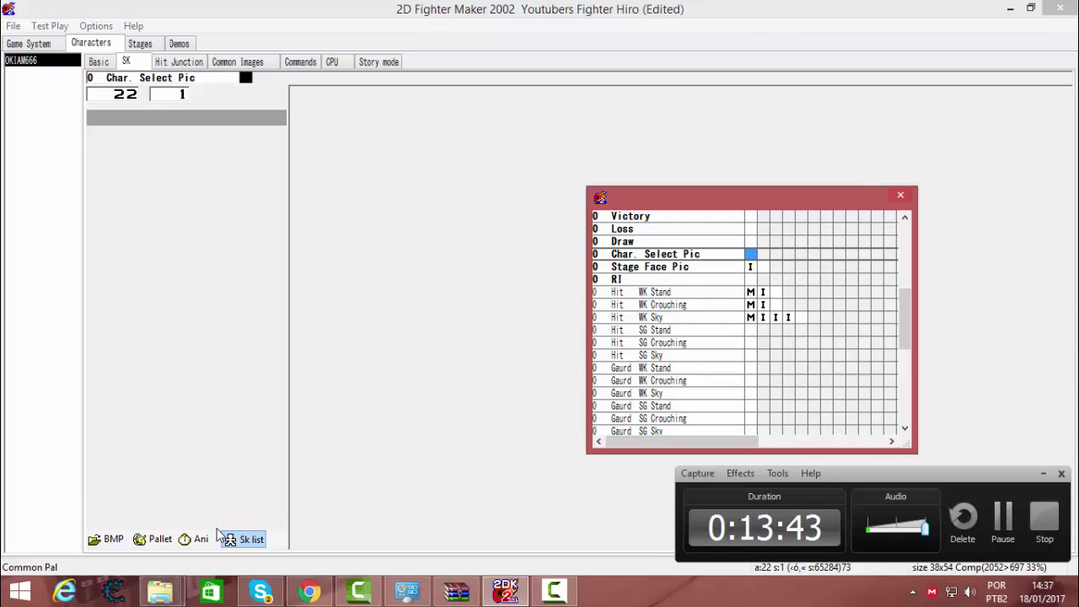
Load the Okiam666 bitmap sprite sheet from the Sprites folder into the image import window.
{"action": "left_click", "coordinate": [107, 539]}
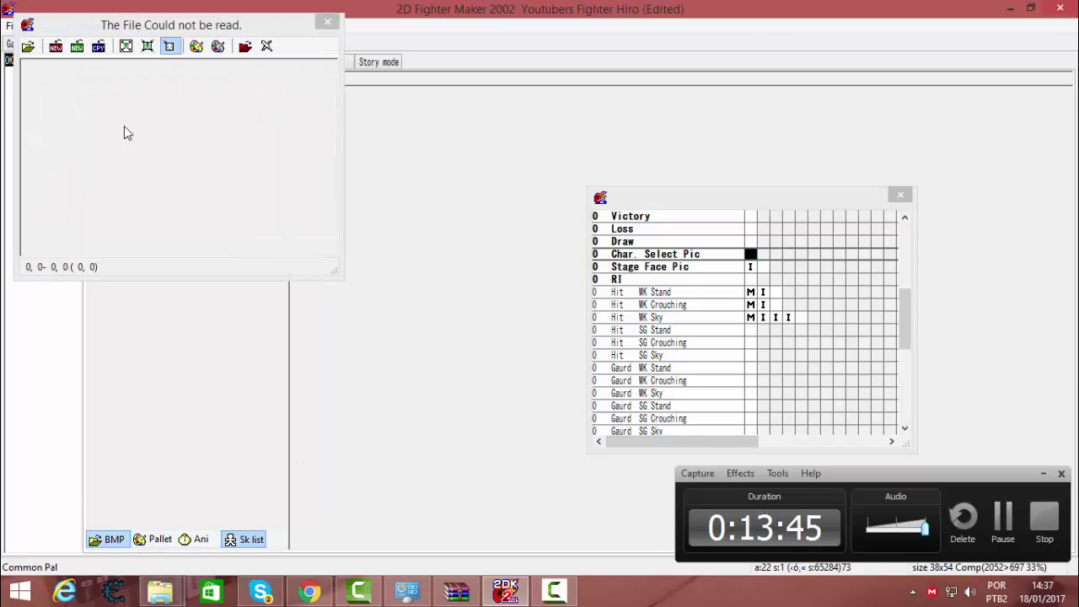
{"action": "left_click", "coordinate": [28, 47]}
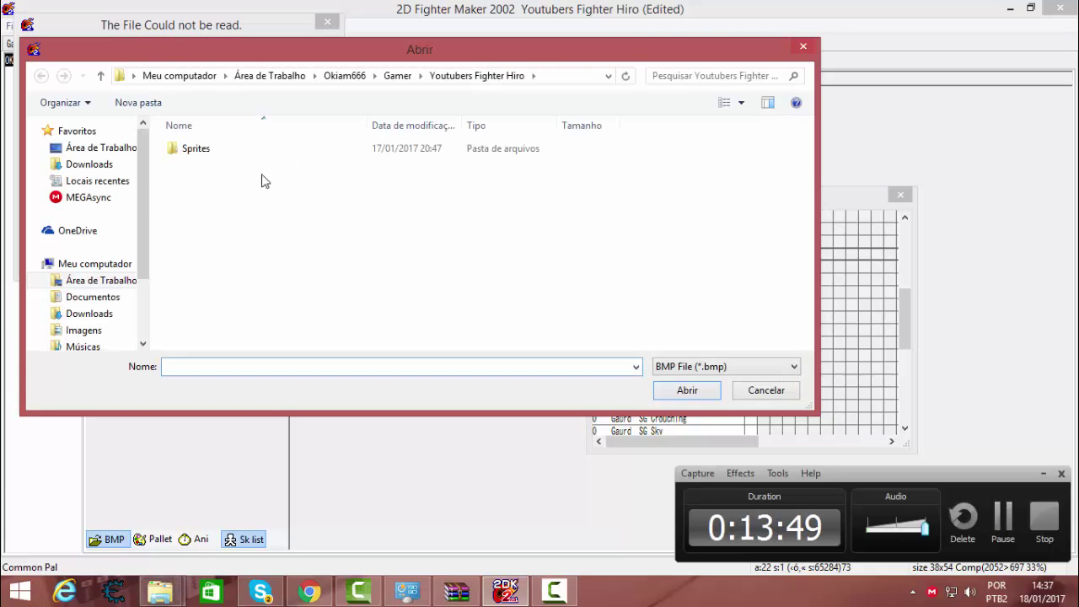
{"action": "double_click", "coordinate": [207, 151]}
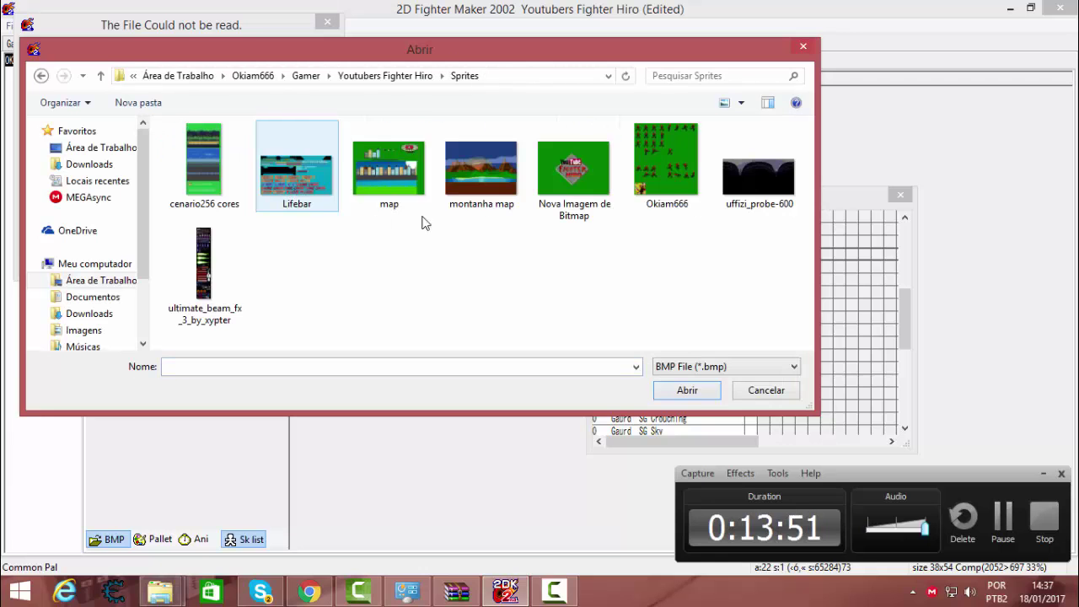
{"action": "left_click", "coordinate": [671, 176]}
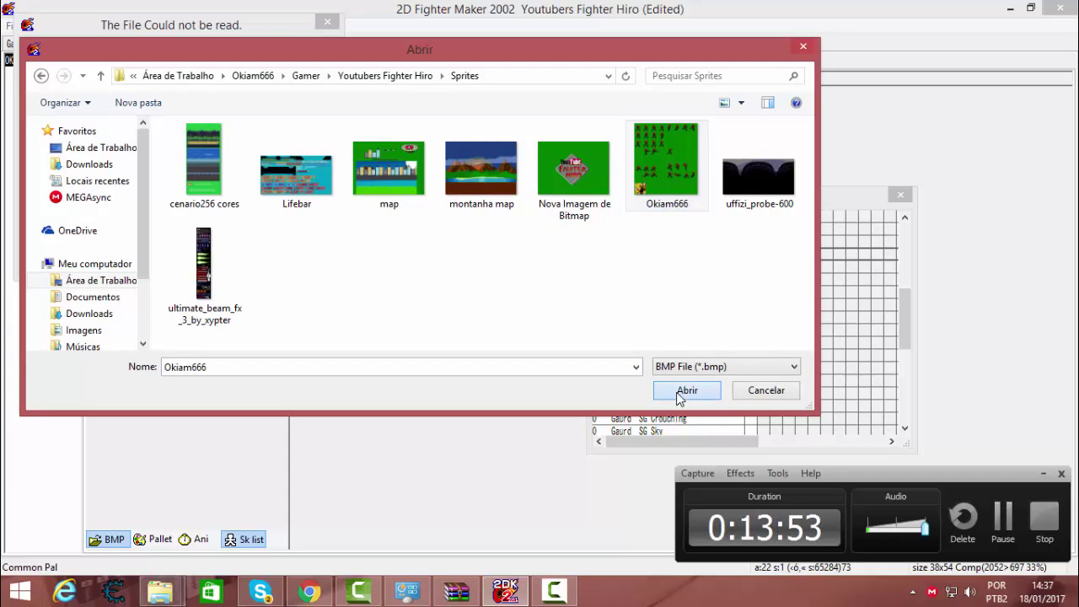
{"action": "left_click", "coordinate": [687, 390]}
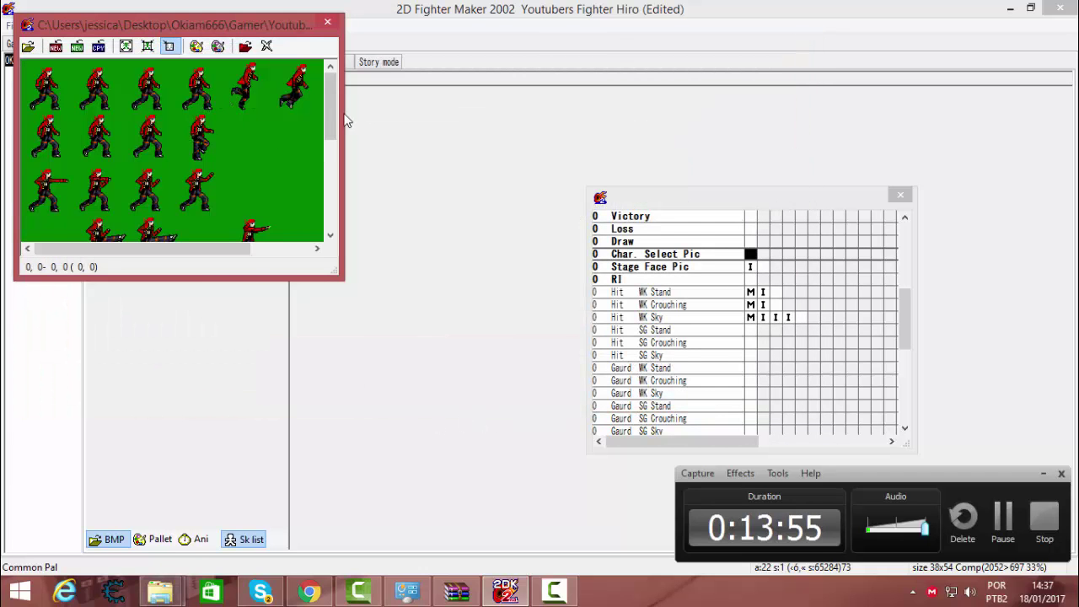
Crop the yellow-and-red portrait, about 88 x 88 pixels, as a new image for Char. Select Pic and close the sprite sheet.
{"action": "left_click_drag", "start_coordinate": [330, 118], "coordinate": [325, 213]}
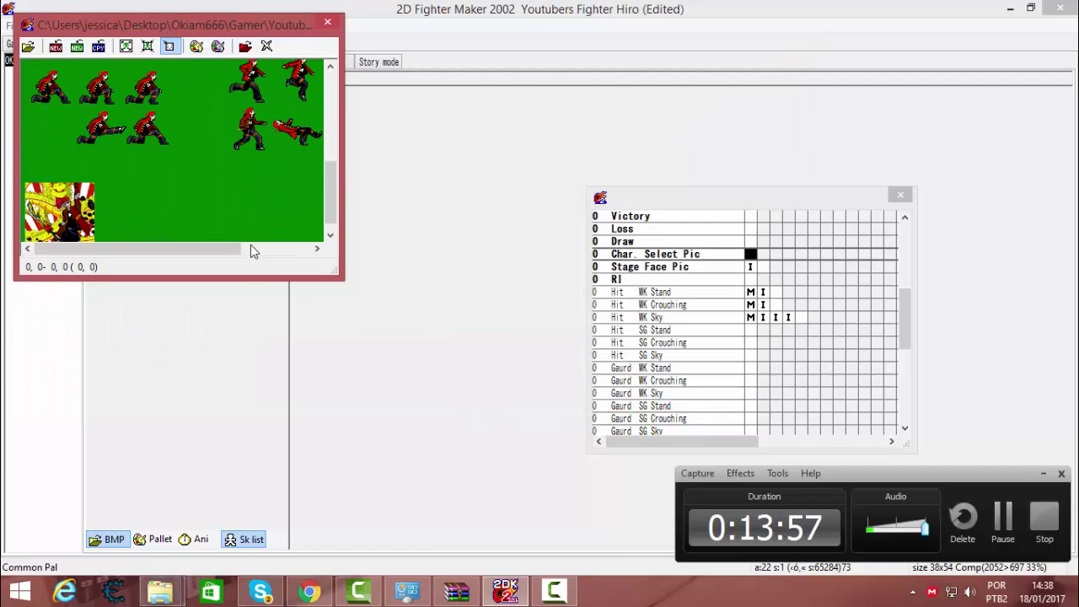
{"action": "mouse_move", "coordinate": [232, 248]}
{"action": "left_mouse_down"}
{"action": "mouse_move", "coordinate": [317, 253]}
{"action": "mouse_move", "coordinate": [214, 257]}
{"action": "left_mouse_up"}
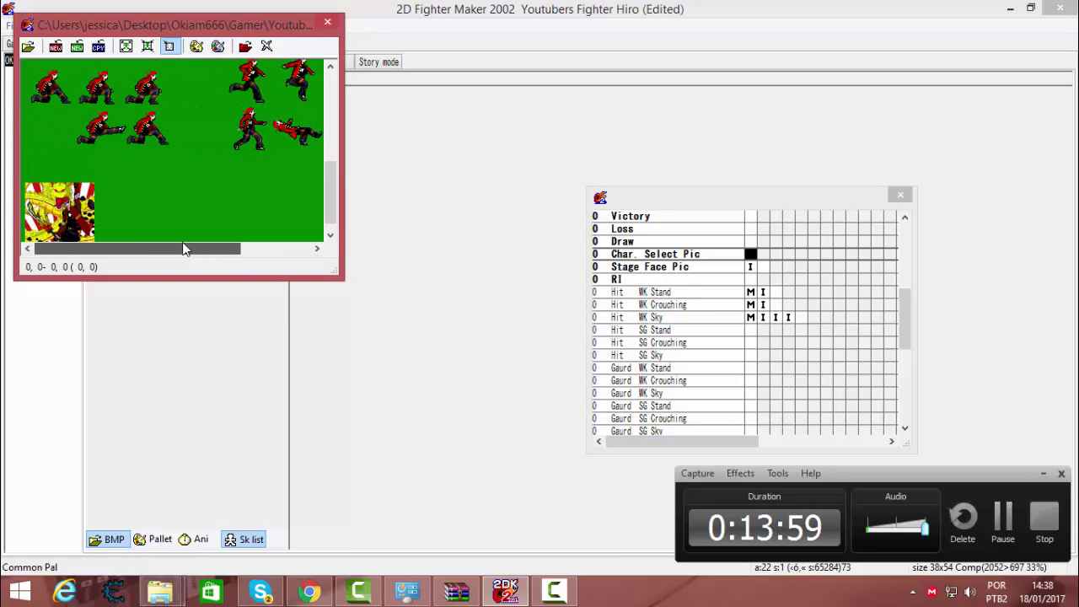
{"action": "left_click_drag", "start_coordinate": [335, 195], "coordinate": [333, 200]}
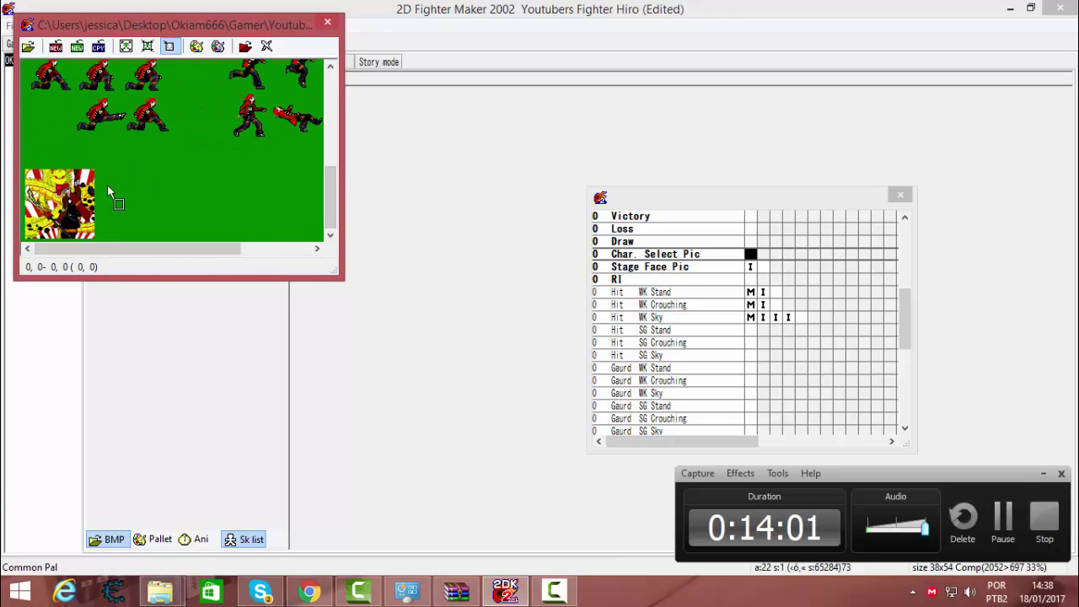
{"action": "left_click_drag", "start_coordinate": [26, 163], "coordinate": [99, 240]}
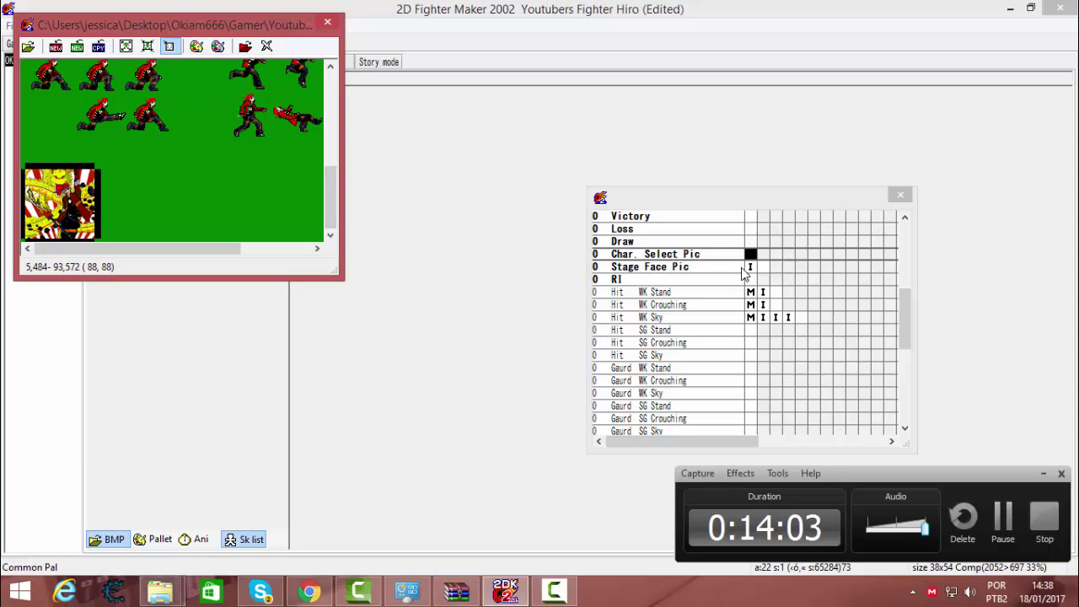
{"action": "left_click", "coordinate": [76, 46]}
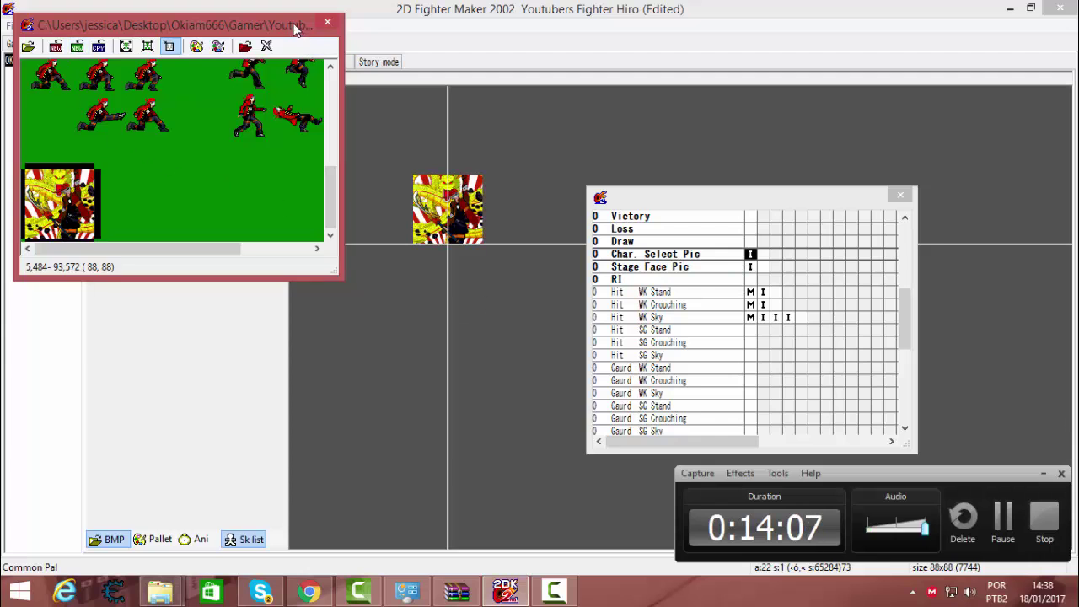
{"action": "left_click_drag", "start_coordinate": [253, 24], "coordinate": [197, 288]}
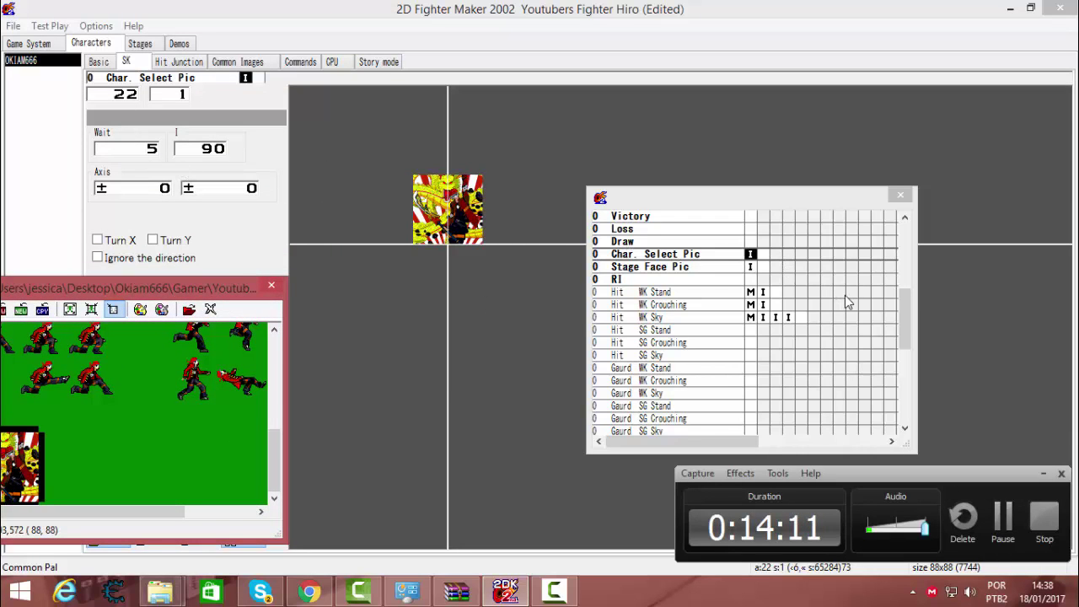
{"action": "left_click", "coordinate": [271, 285]}
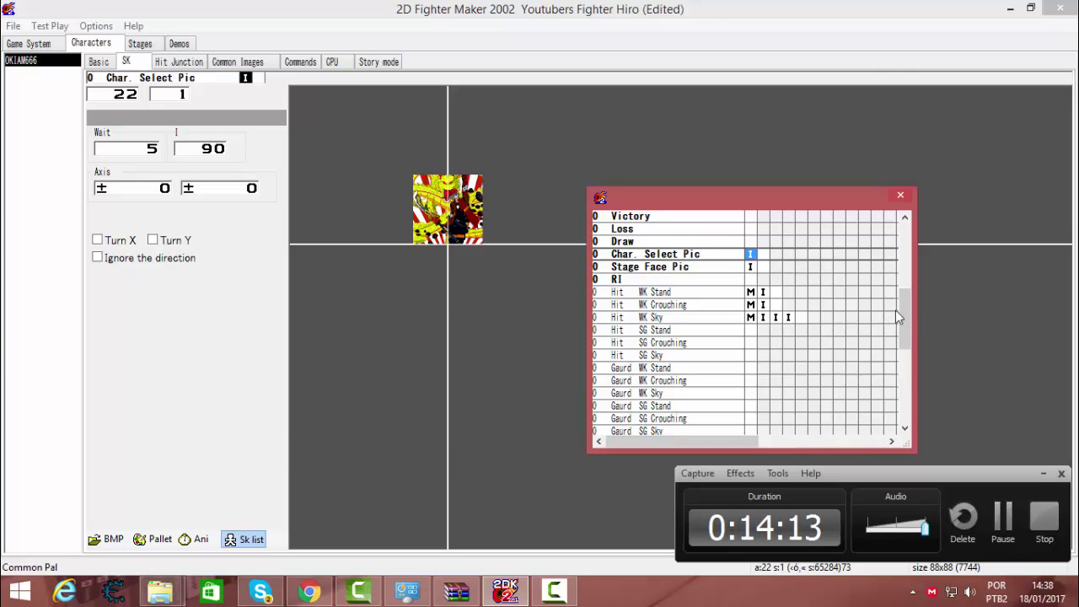
{"action": "left_click_drag", "start_coordinate": [903, 305], "coordinate": [904, 238]}
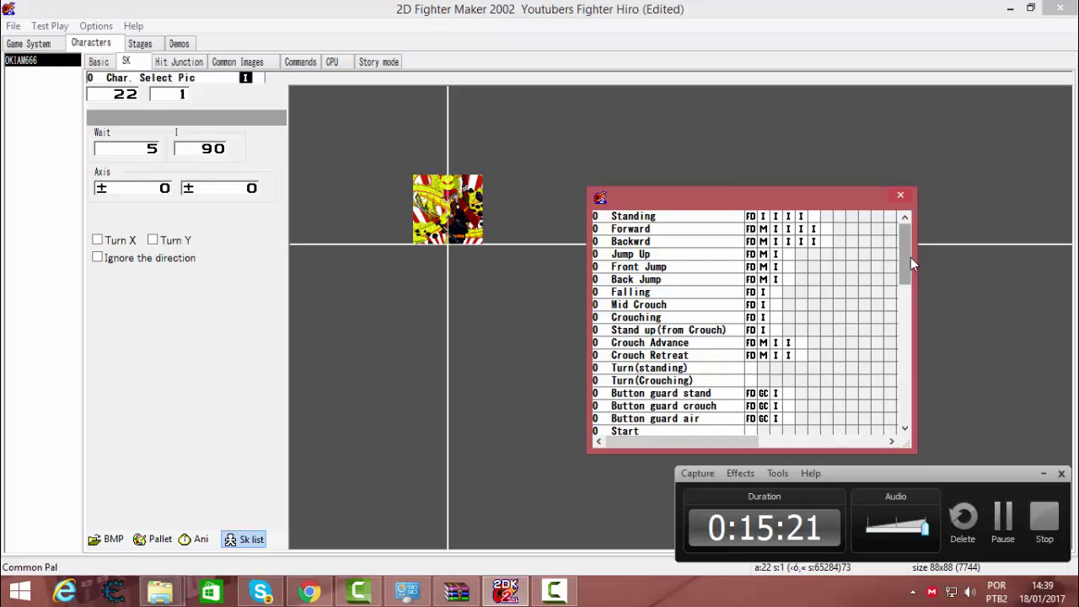
{"action": "left_click_drag", "start_coordinate": [905, 264], "coordinate": [910, 342]}
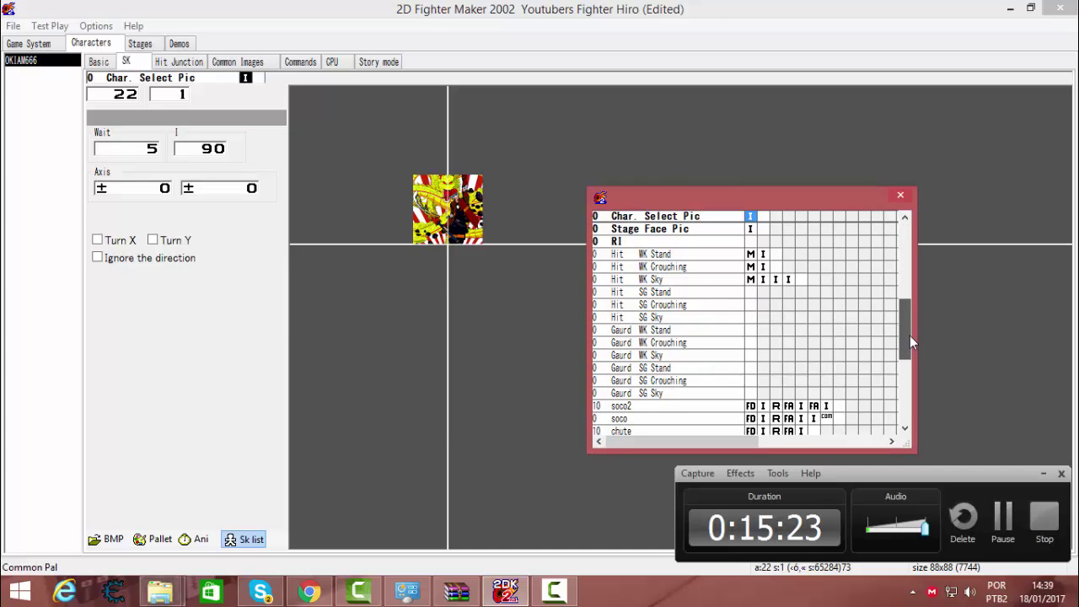